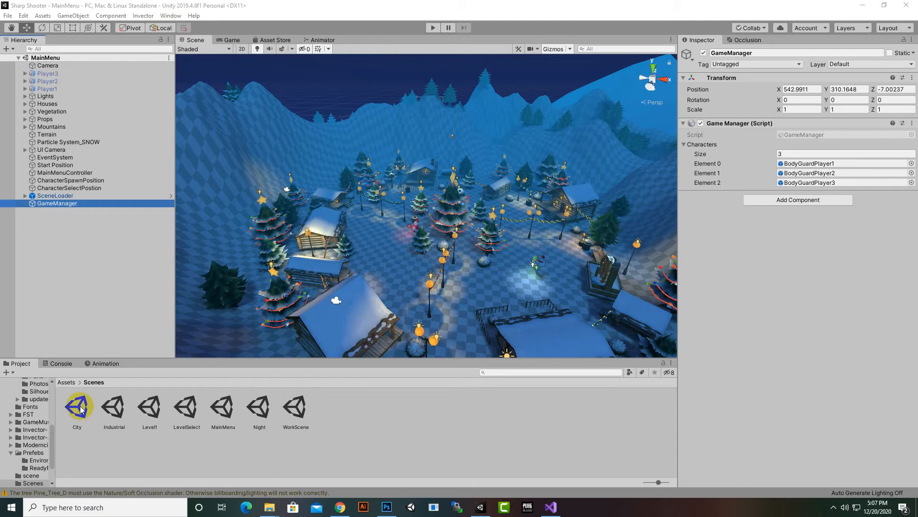
- Open the LevelSelect scene from the project's Scenes folder
click(67, 392)
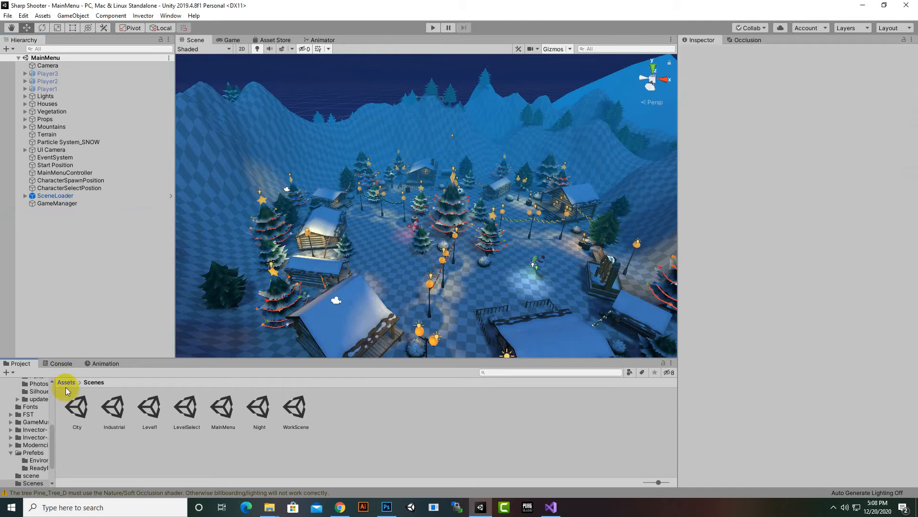
click(66, 387)
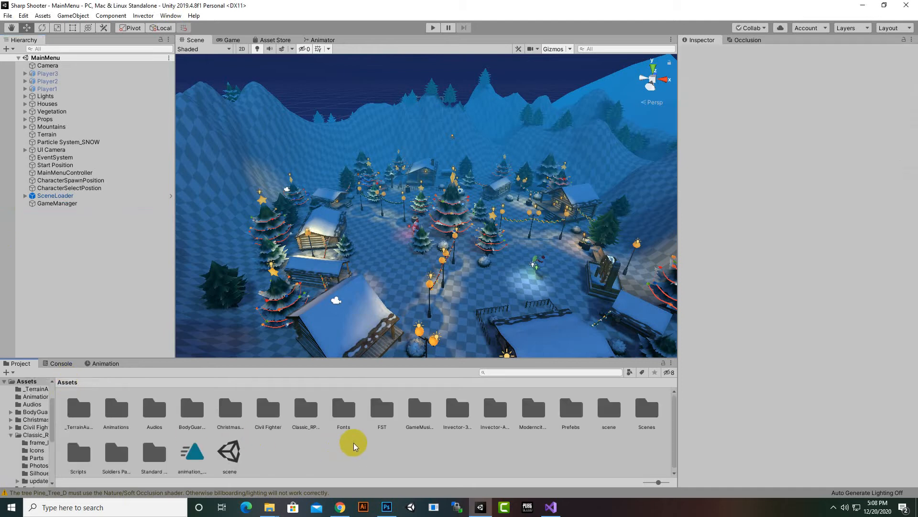
click(574, 421)
double_click(608, 410)
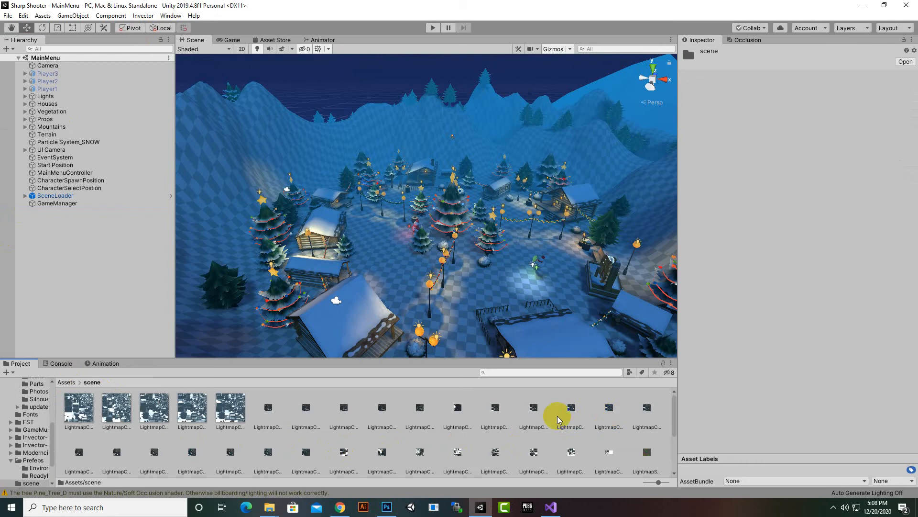
click(66, 382)
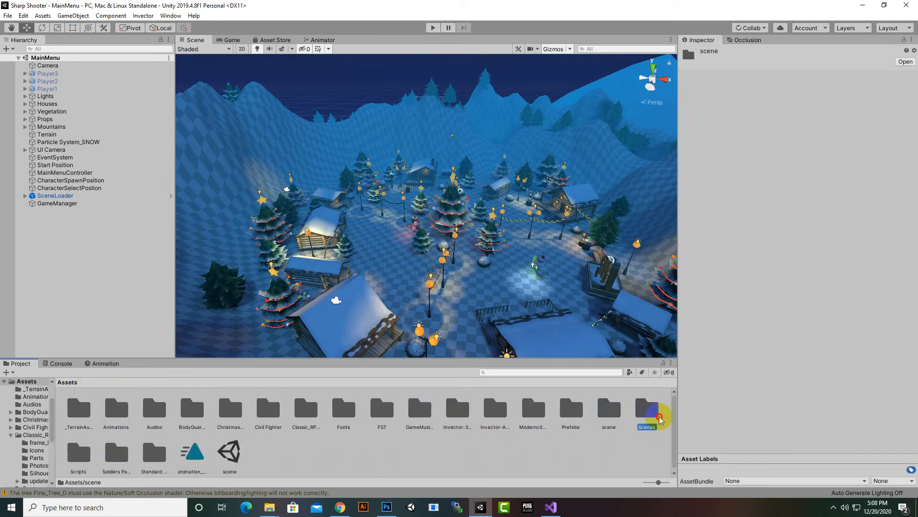
double_click(647, 412)
double_click(183, 413)
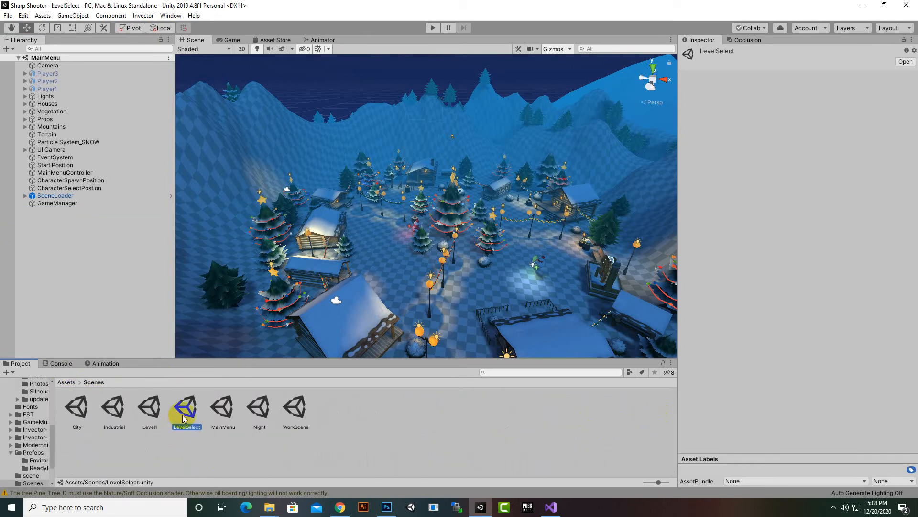
- Examine the component settings of the LevelSelectCanvas object in the LevelSelect scene
click(65, 120)
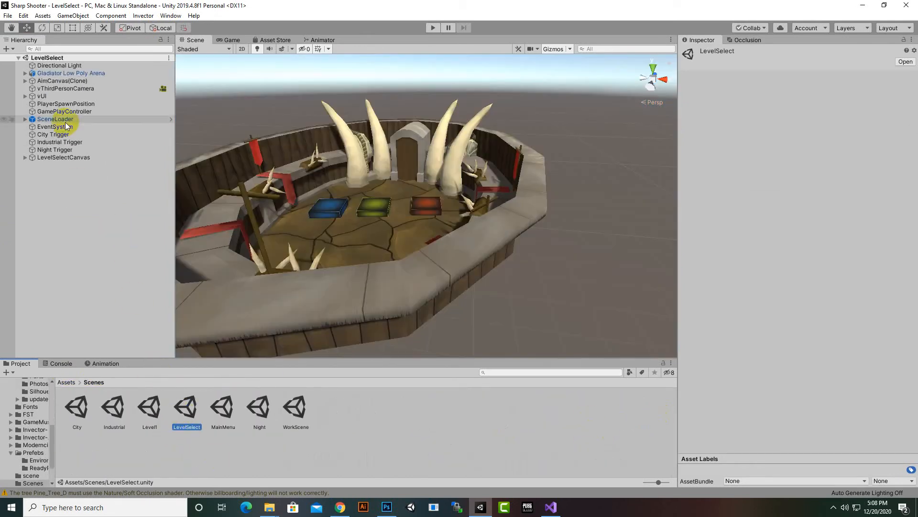
click(72, 191)
click(67, 160)
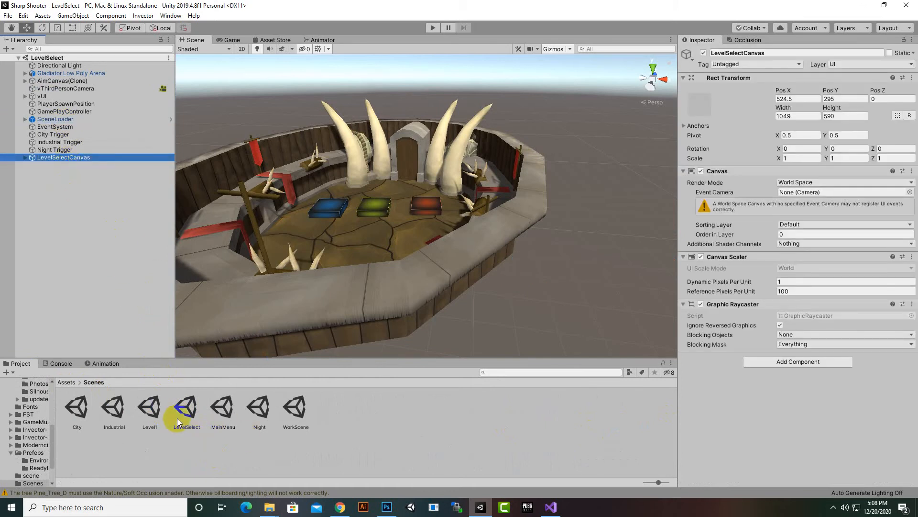
click(213, 418)
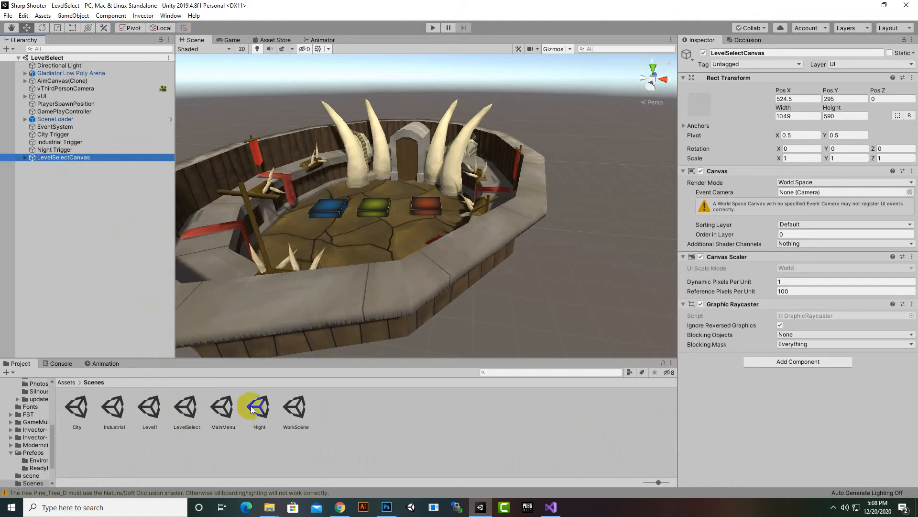
- Open the City scene and inspect its third-person camera, vUI, EventSystem and Player Spawn Point objects
double_click(74, 405)
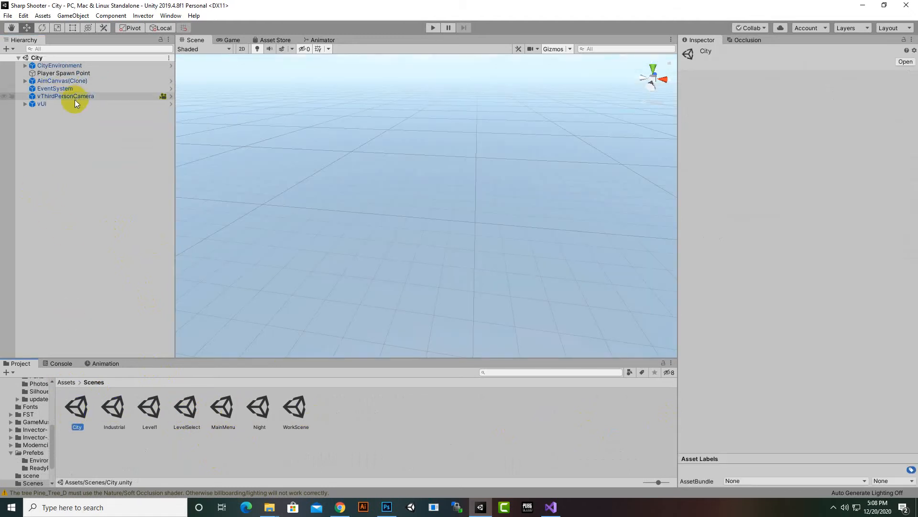
click(49, 98)
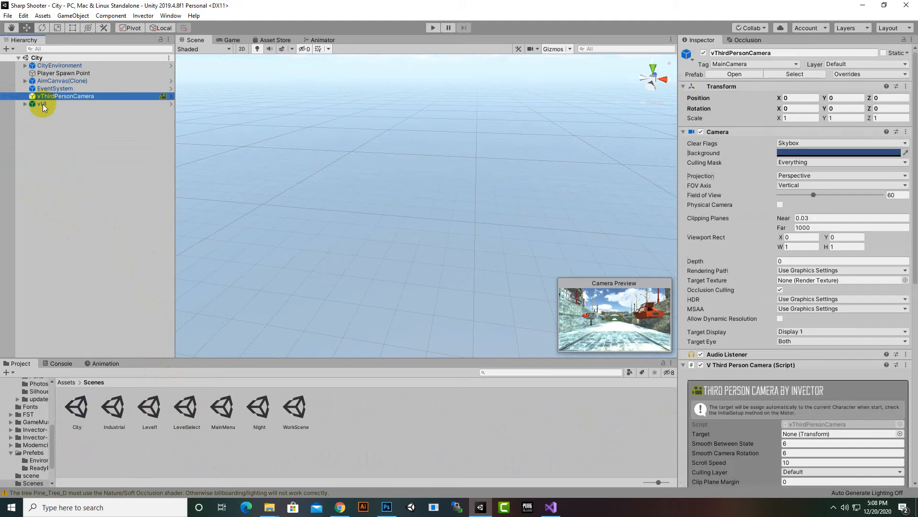
click(42, 104)
click(57, 88)
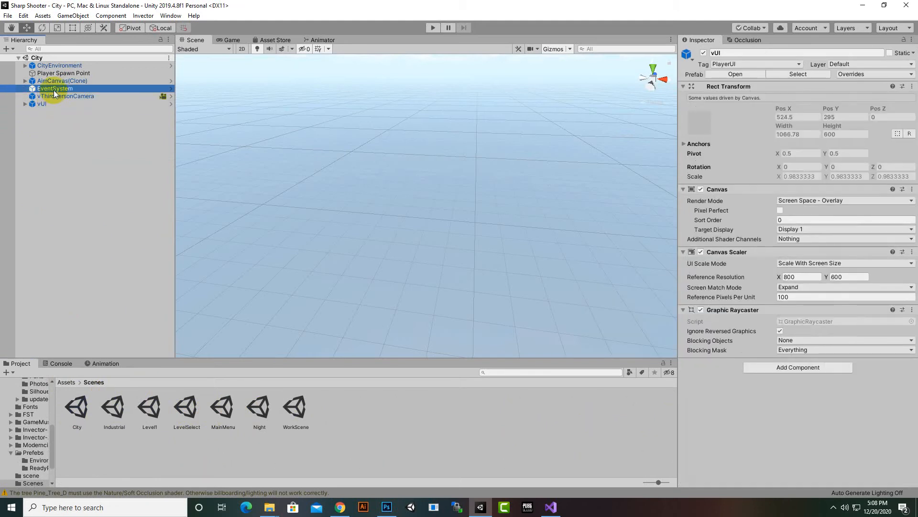
click(72, 74)
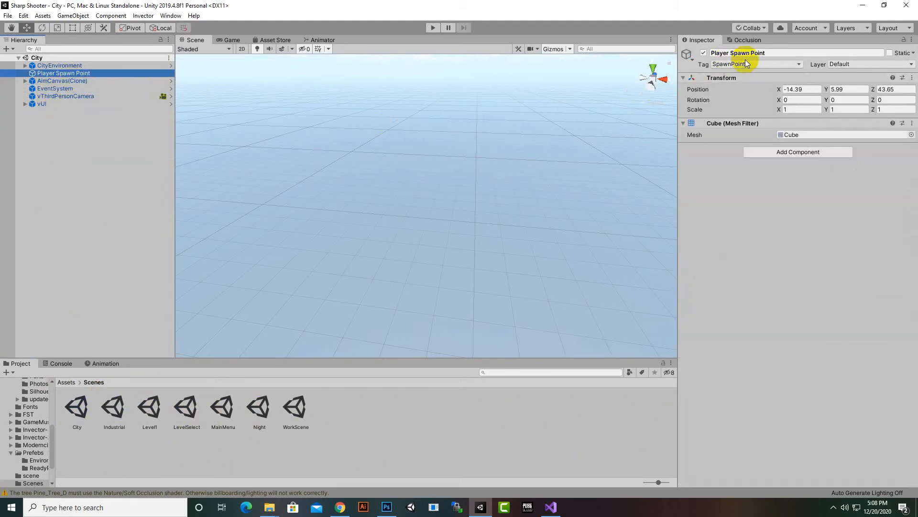
click(76, 183)
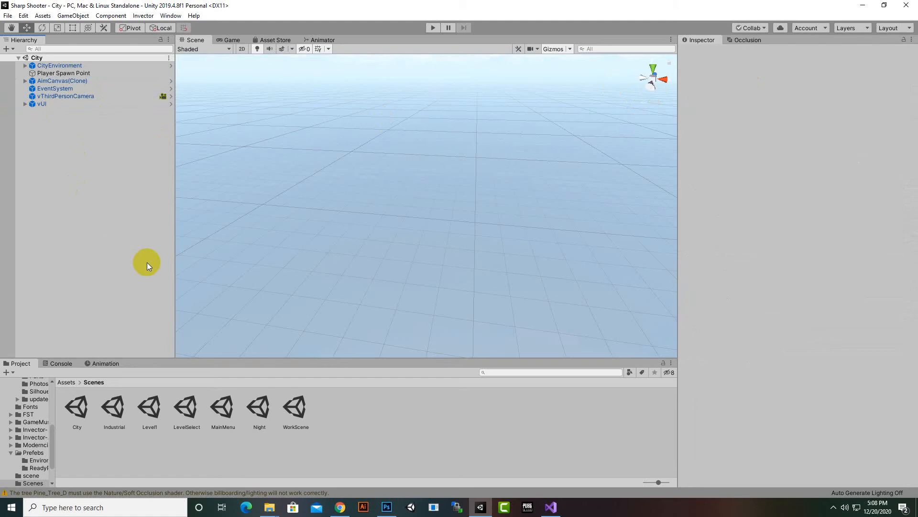
click(64, 74)
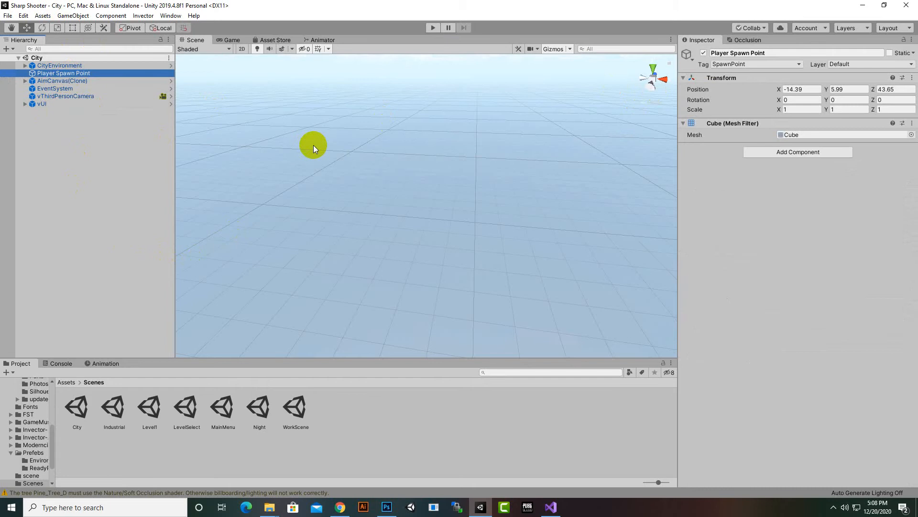
click(49, 156)
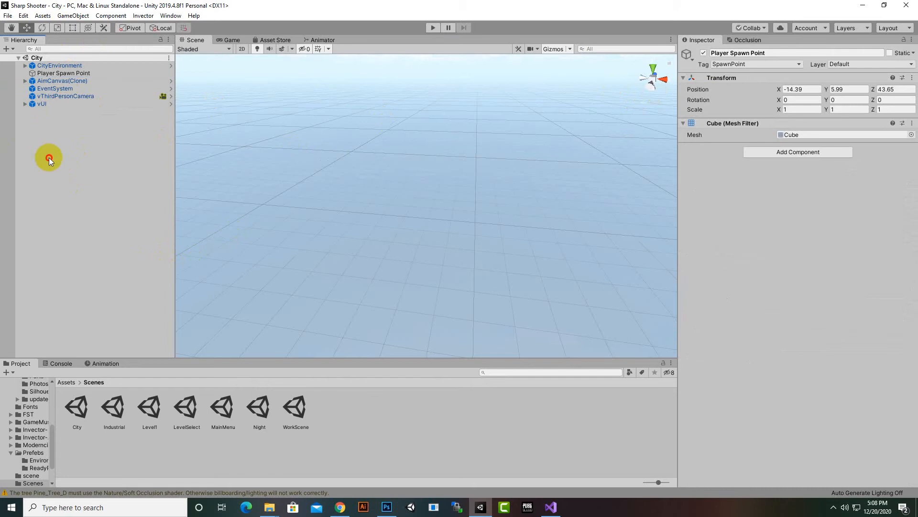
- Create a new C# script named GamePlayController1 in the project's Scripts folder
click(67, 381)
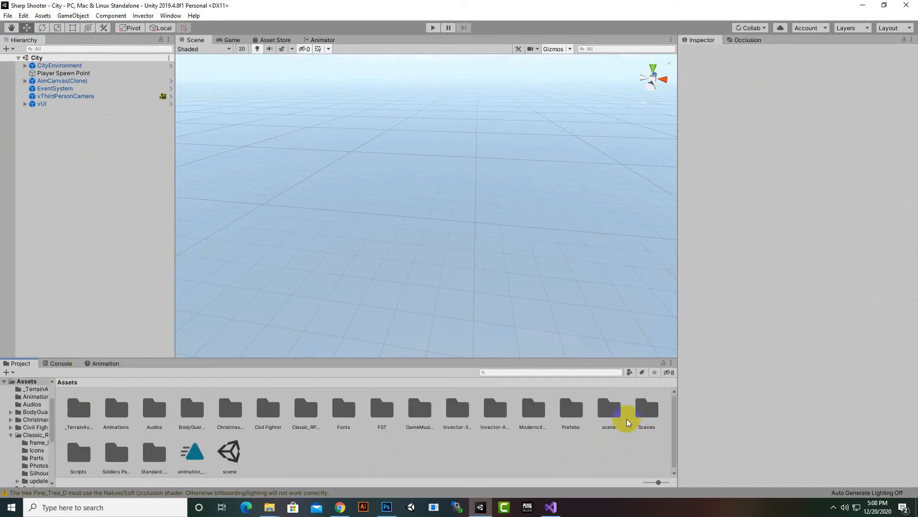
double_click(78, 454)
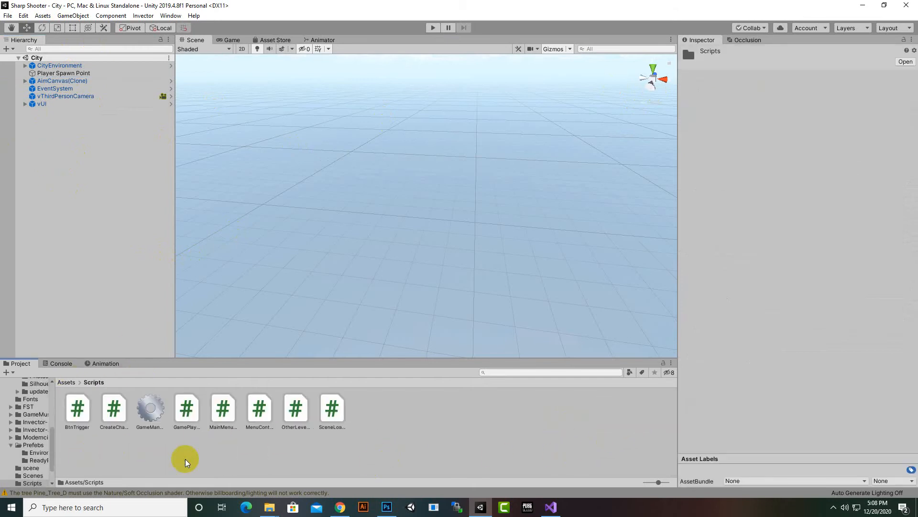
right_click(185, 455)
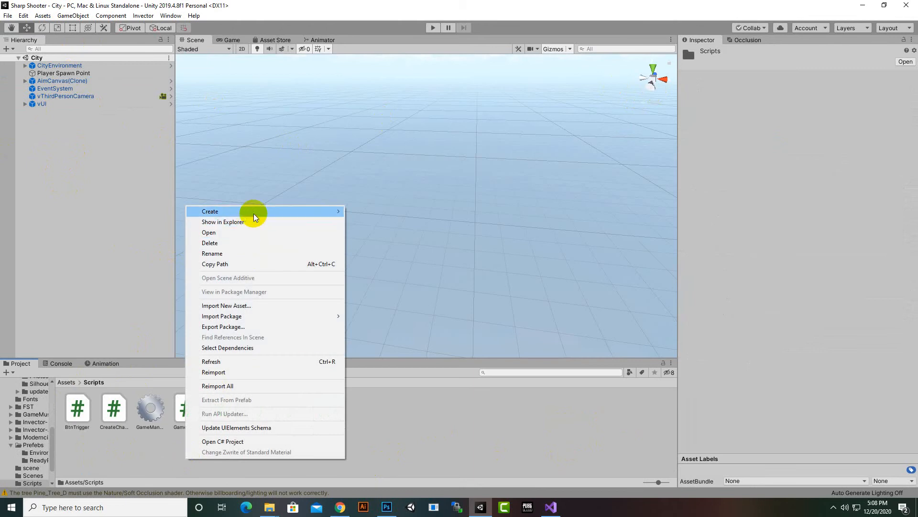
mouse_move(254, 213)
click(413, 163)
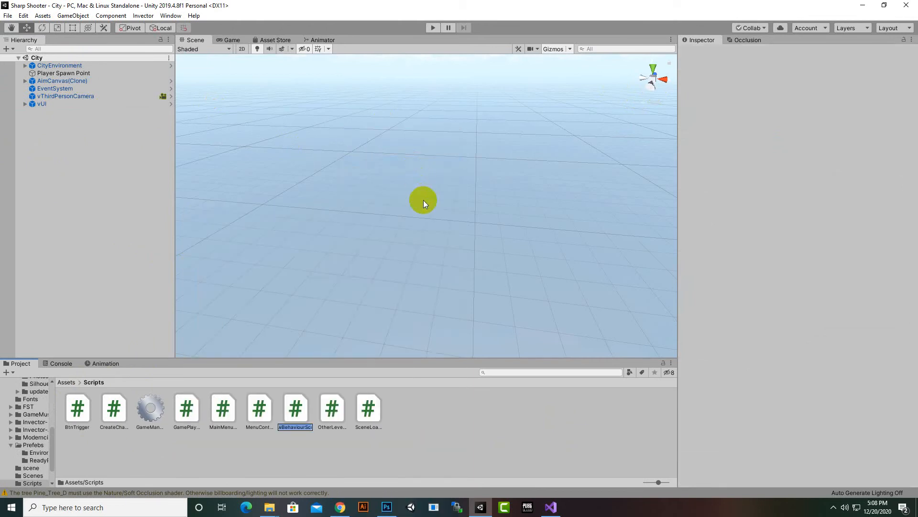
text(GamePlayController)
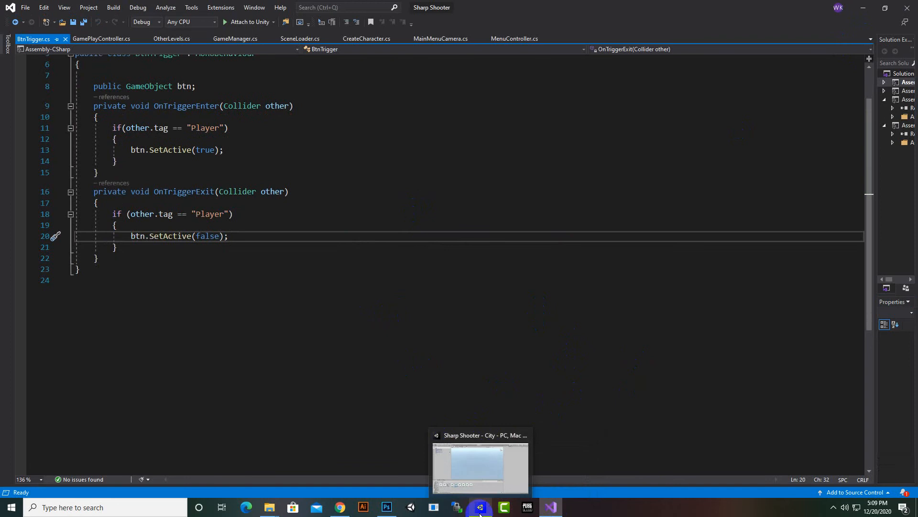
click(861, 5)
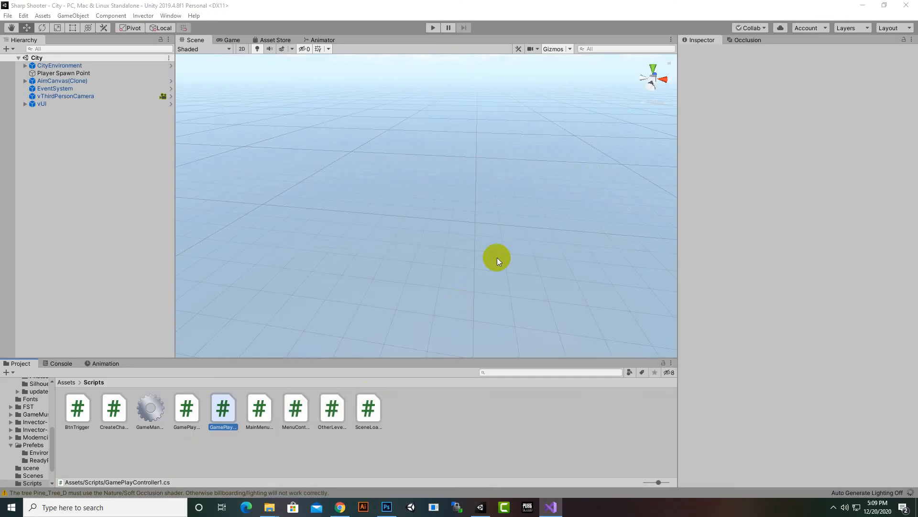
- Open the GamePlayController1 script in Visual Studio for editing
click(211, 412)
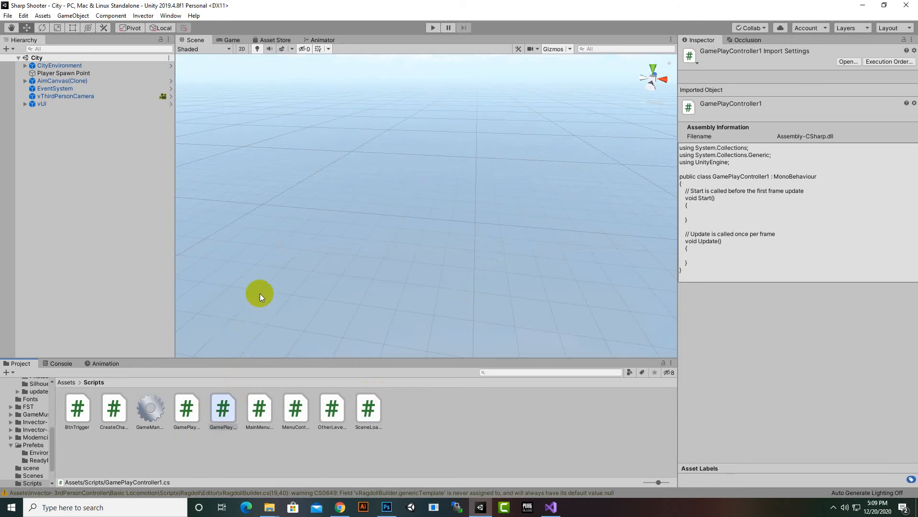
click(221, 420)
click(551, 506)
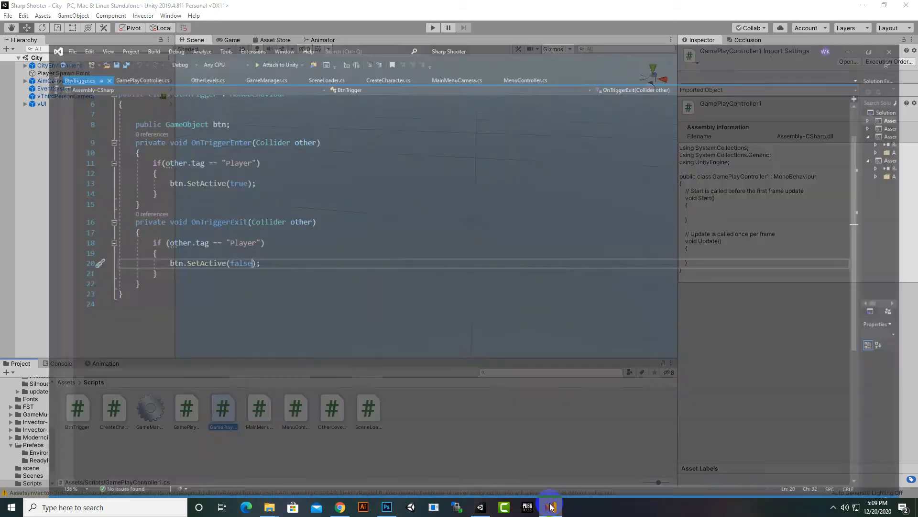
click(550, 506)
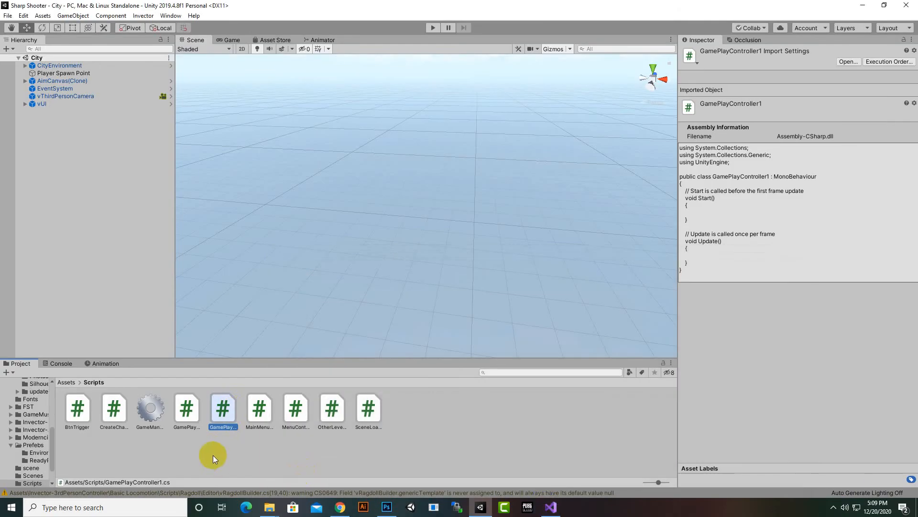
double_click(234, 410)
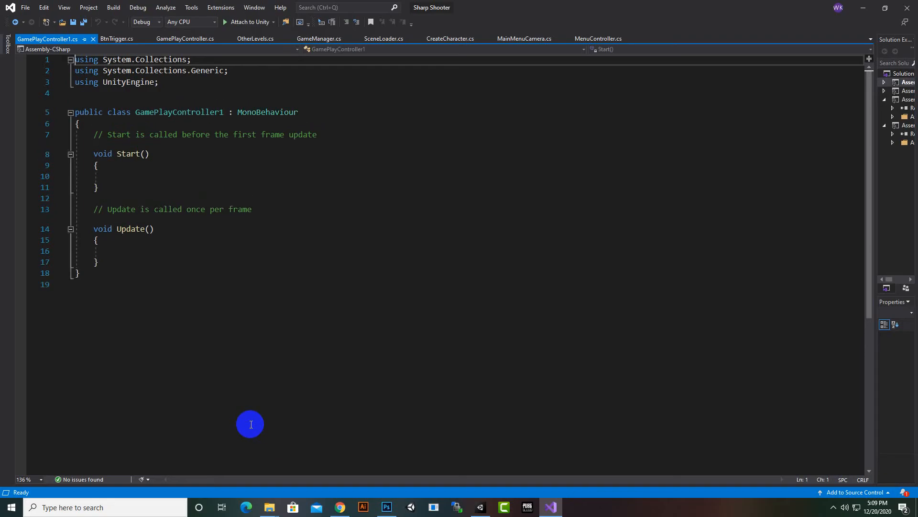
- Replace the default Start and Update methods with an empty public void LoadOtherLevels() method
drag(87, 135, 183, 252)
text(p)
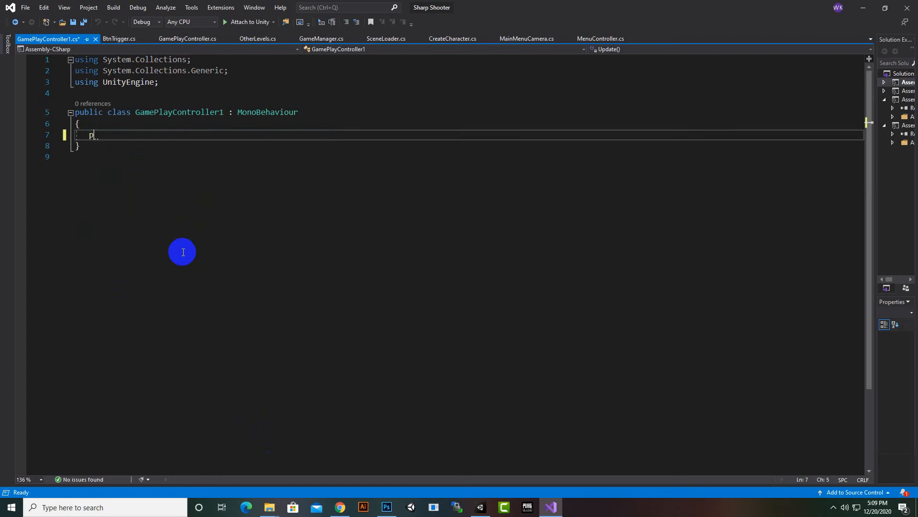
text(ublic void )
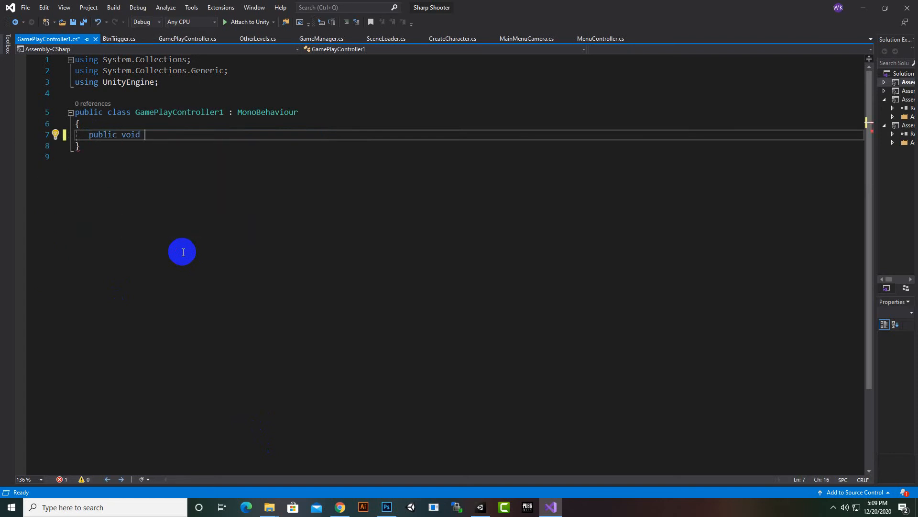
text(Load)
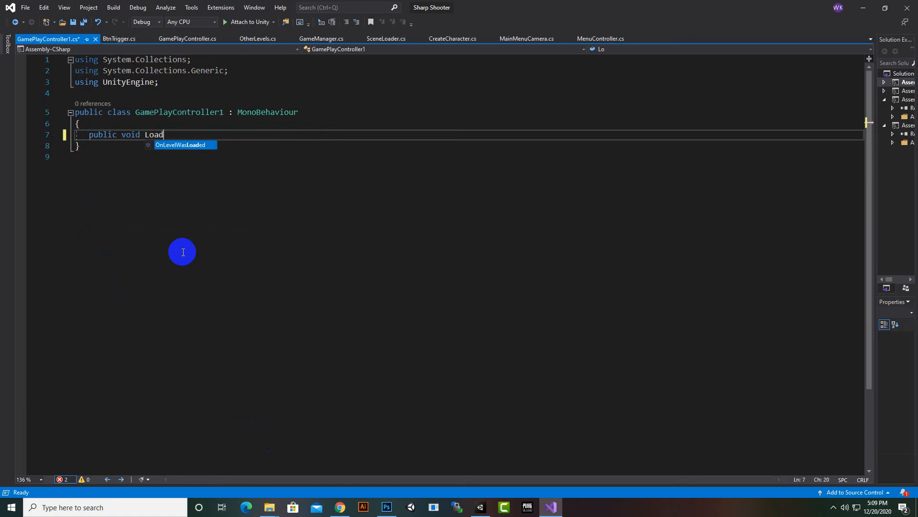
text(Other)
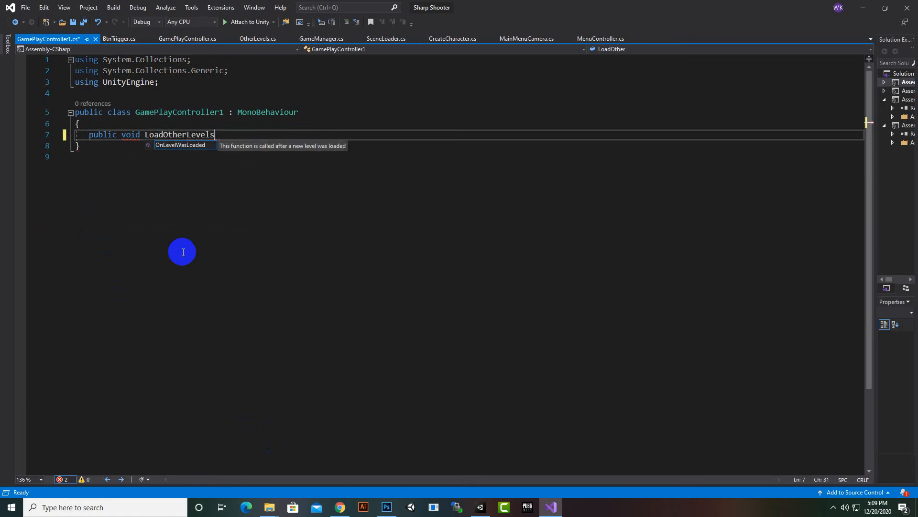
text(Levels())
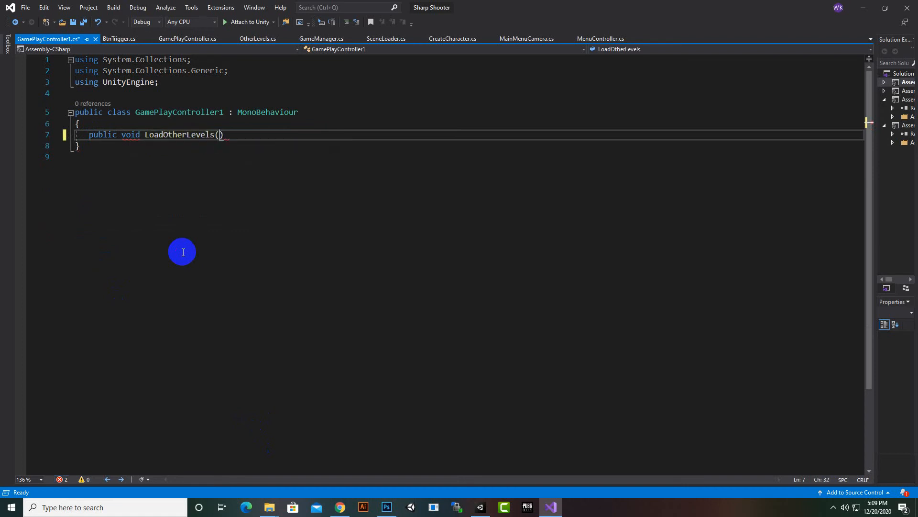
text({)
key(Return)
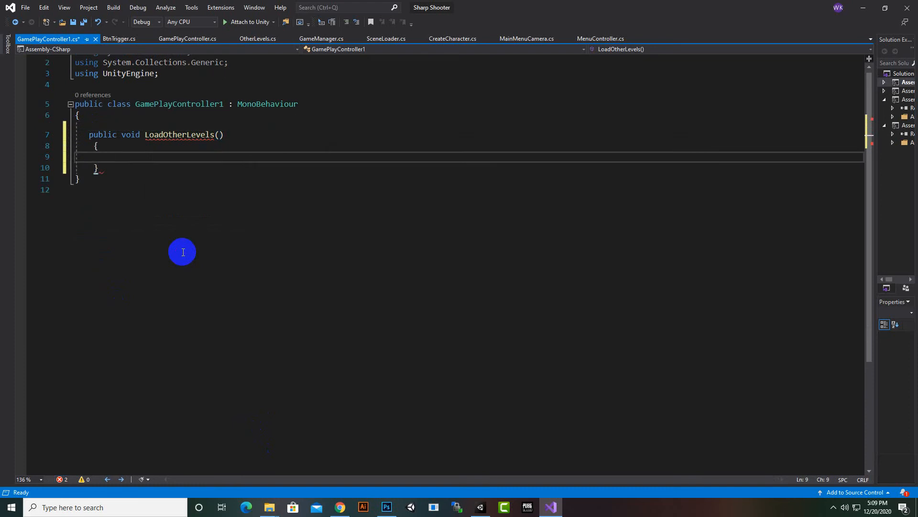
- In LoadOtherLevels, declare string name = UnityEngine.EventSystems.EventSystem.current.currentSelectedGameObject.name;
text(stri)
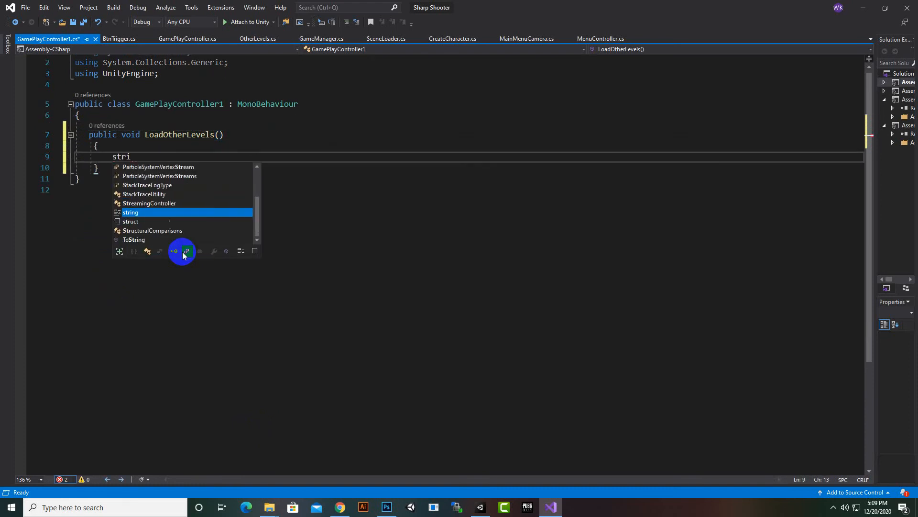
text(ng name)
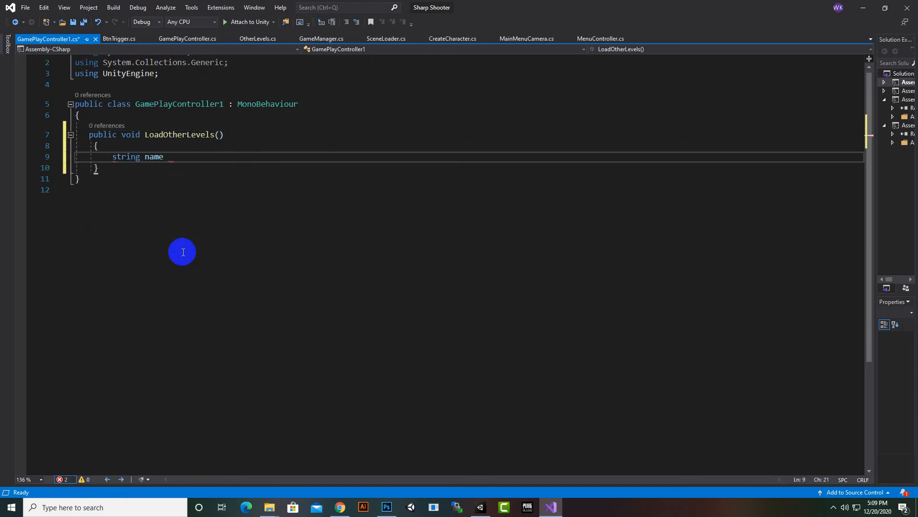
text( = unit)
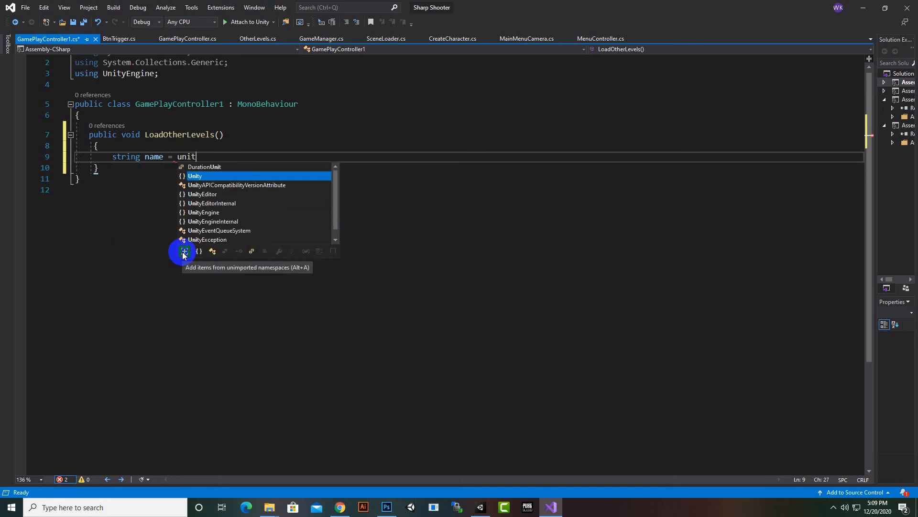
key(Down)
key(Down)
key(Down)
key(Tab)
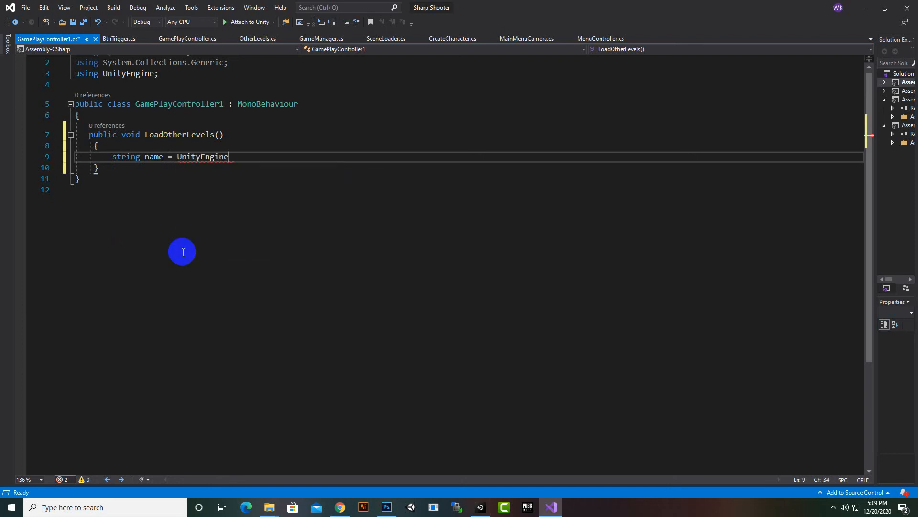
text(.eve)
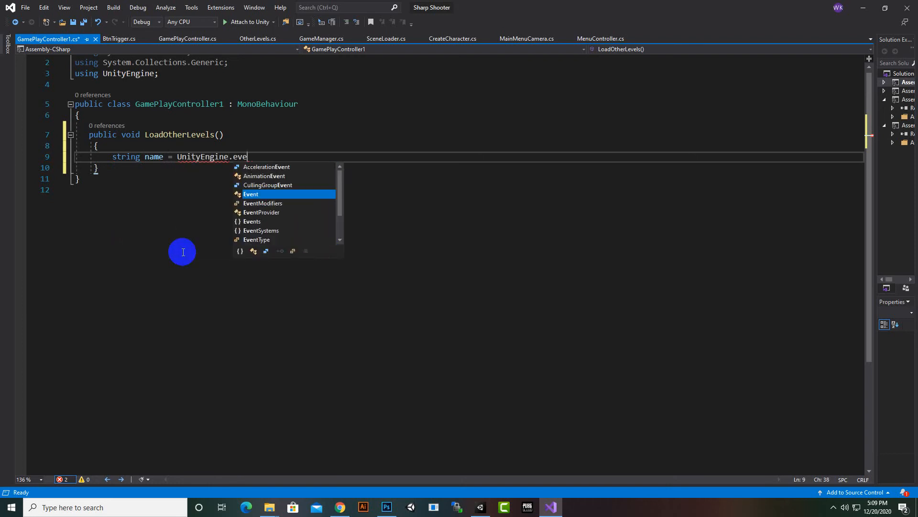
key(Down)
key(Down)
key(Down)
key(Down)
key(Tab)
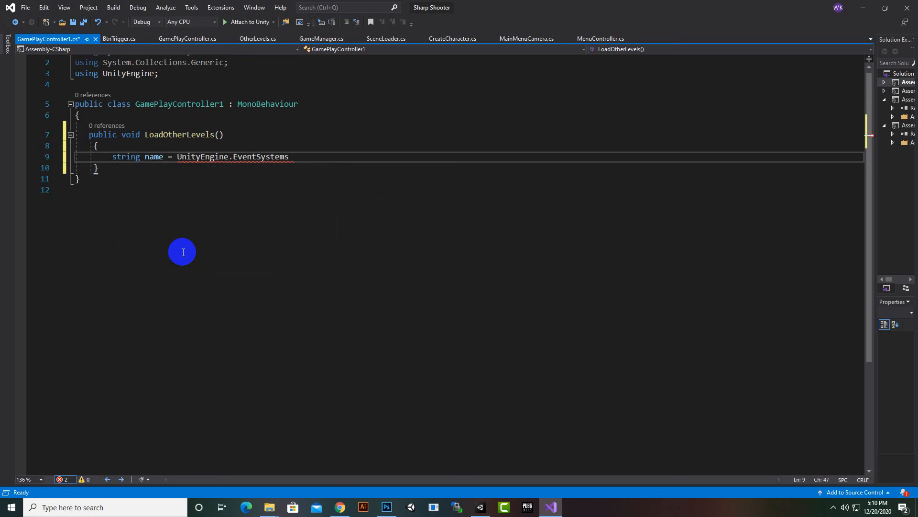
text(.ev)
key(Down)
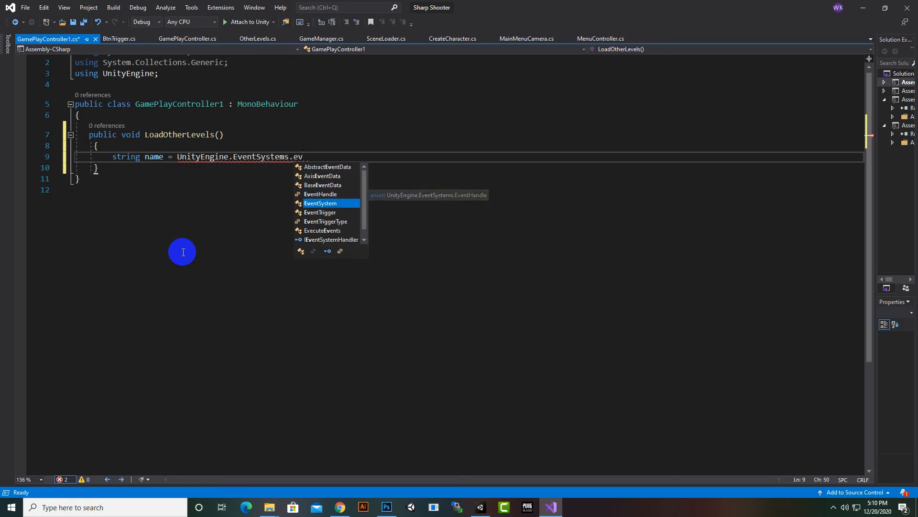
key(Tab)
text(.cur)
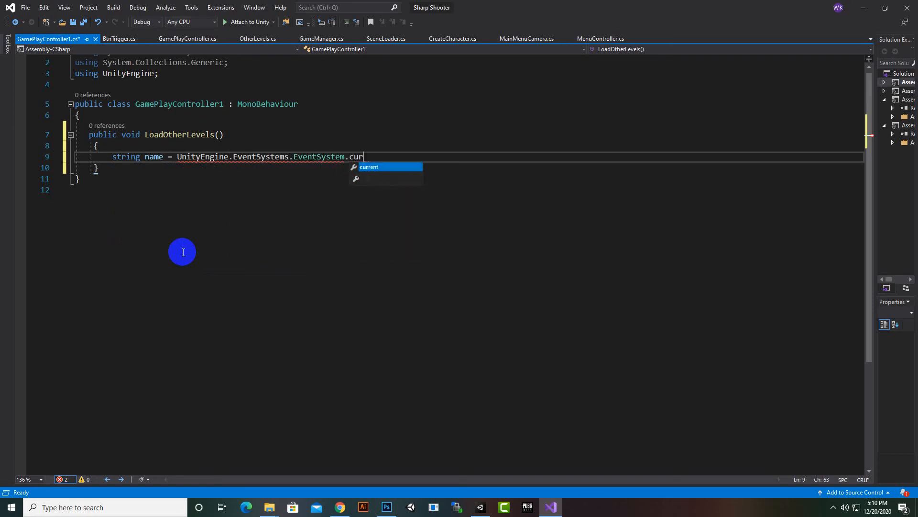
key(Tab)
text(.cu)
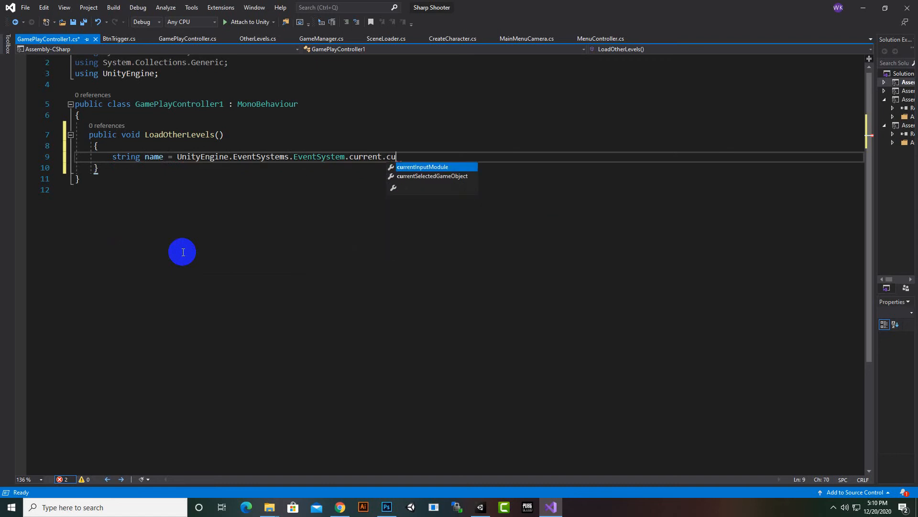
key(Down)
key(Tab)
text(.)
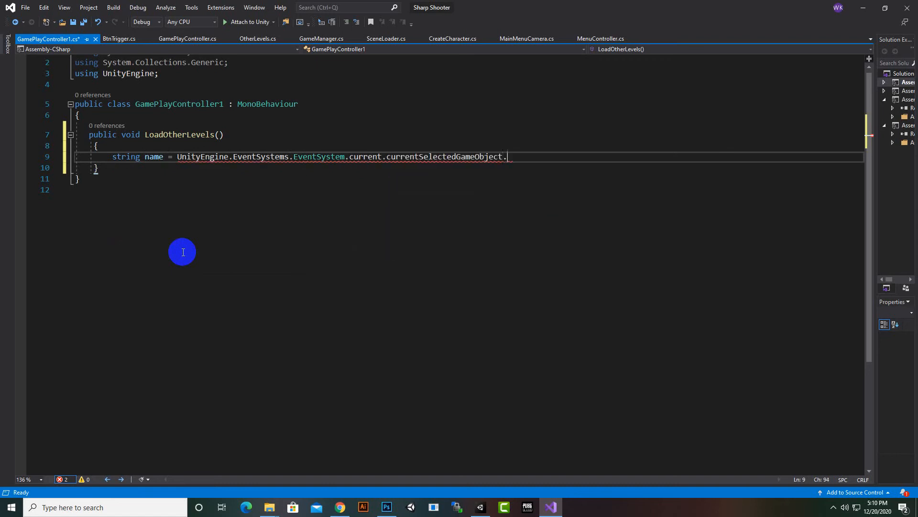
text(name;)
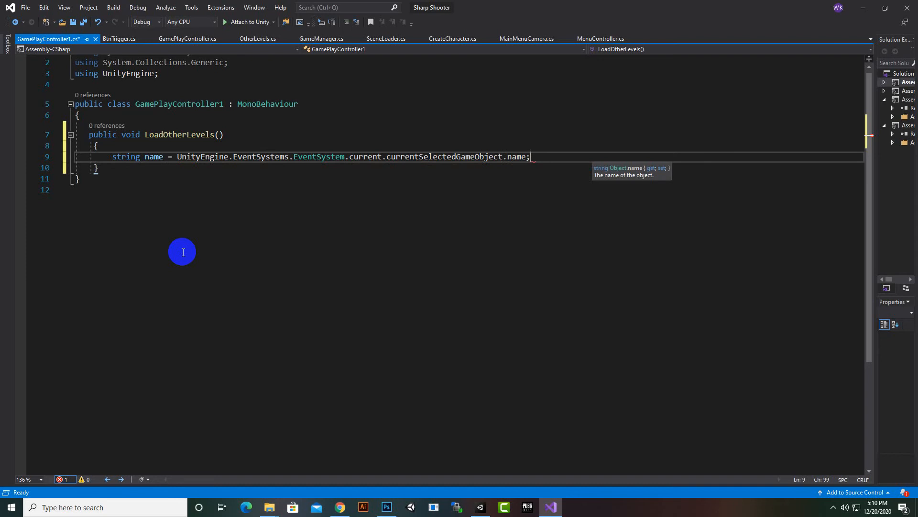
- Add the call SceneLoader.instance.LoadLevel(name); below the name declaration and save the script
key(Return)
text(sc)
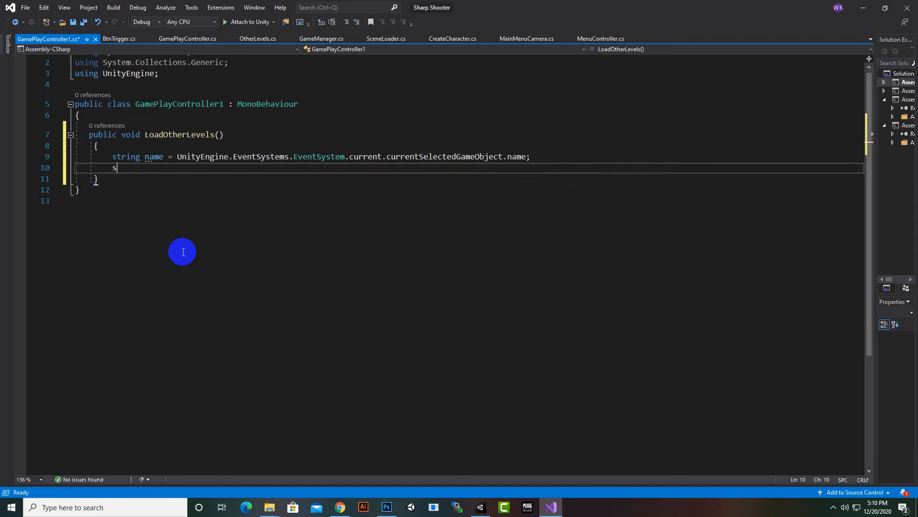
key(Down)
key(Down)
key(Tab)
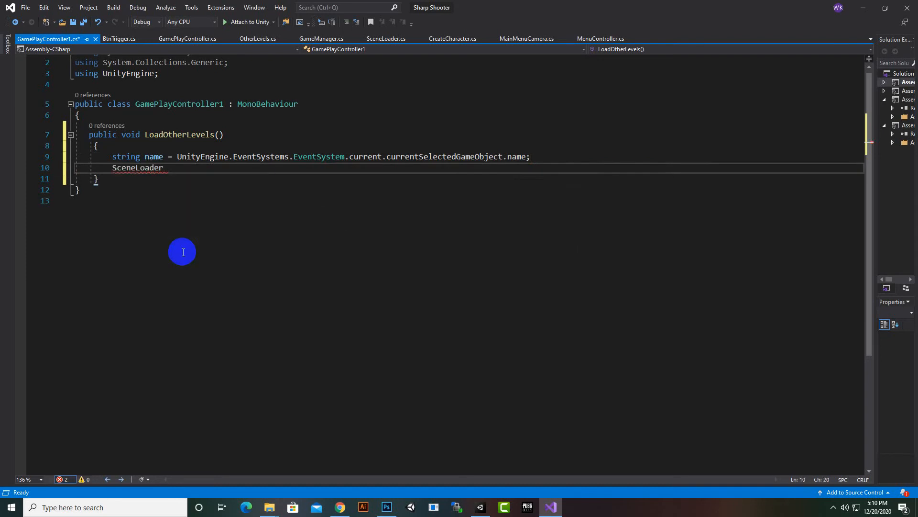
text(.in)
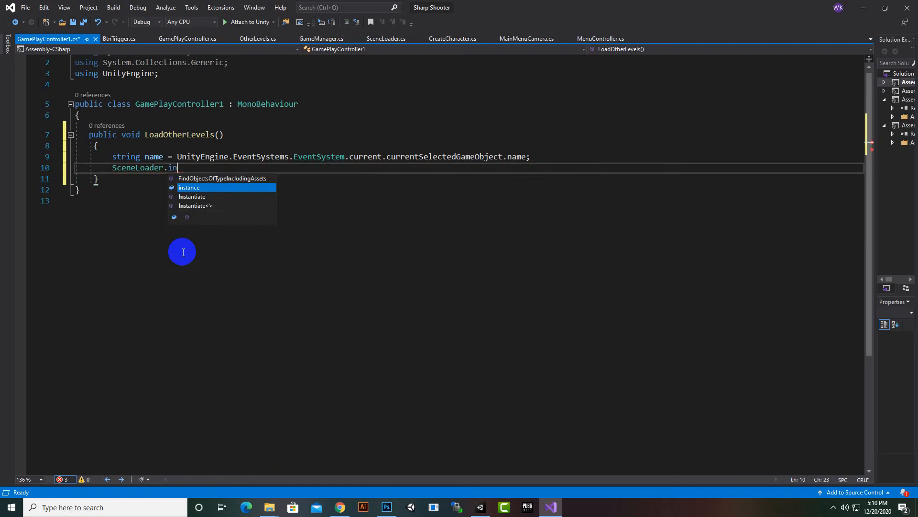
key(Tab)
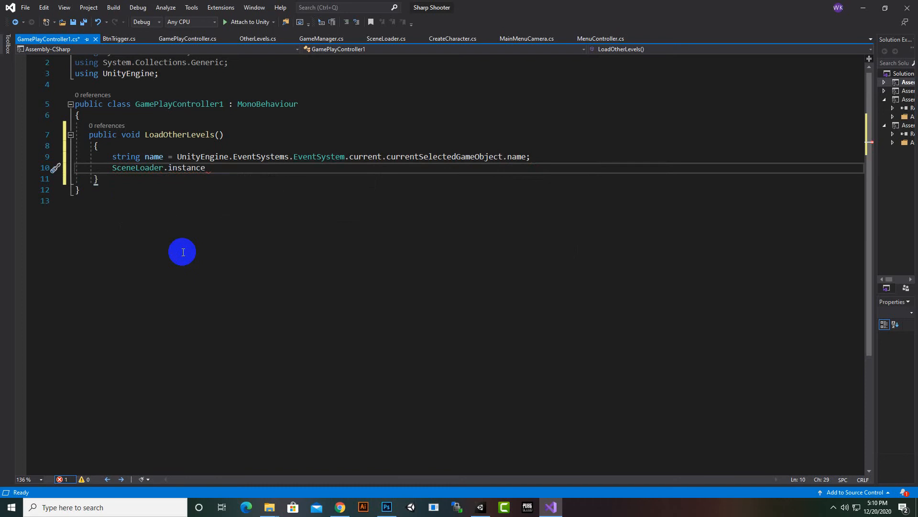
text(.lo)
key(Tab)
text((name))
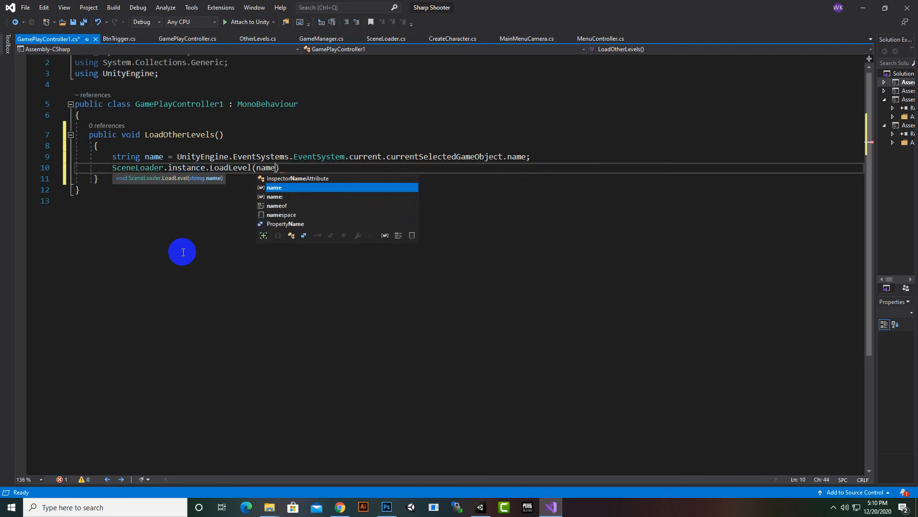
text(;)
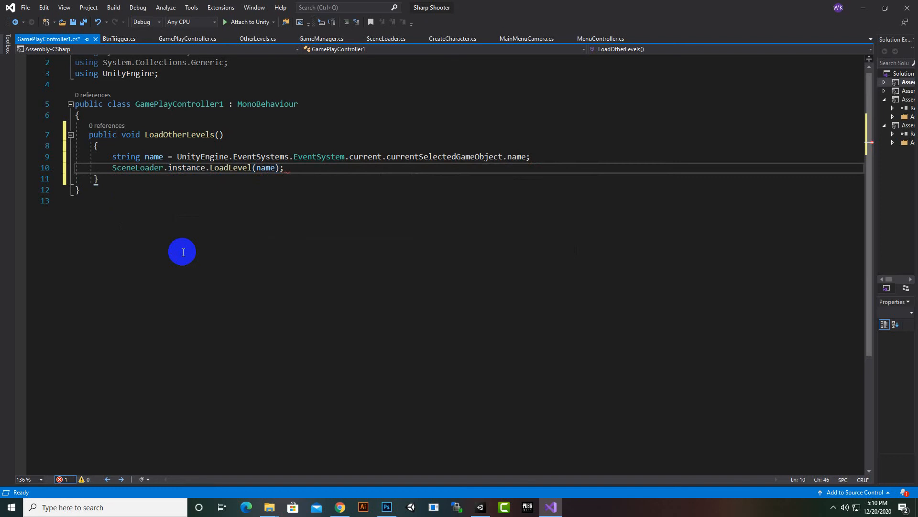
key(ctrl+s)
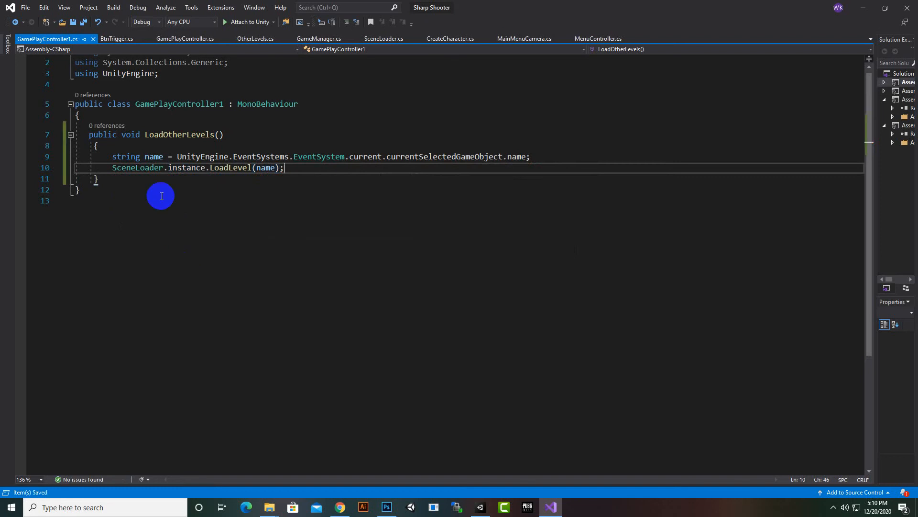
click(154, 156)
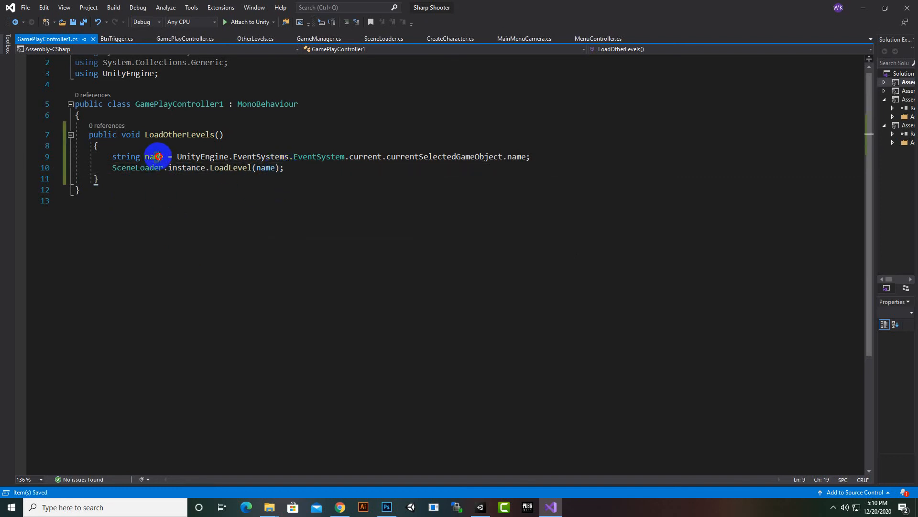
click(472, 157)
drag(471, 157, 219, 159)
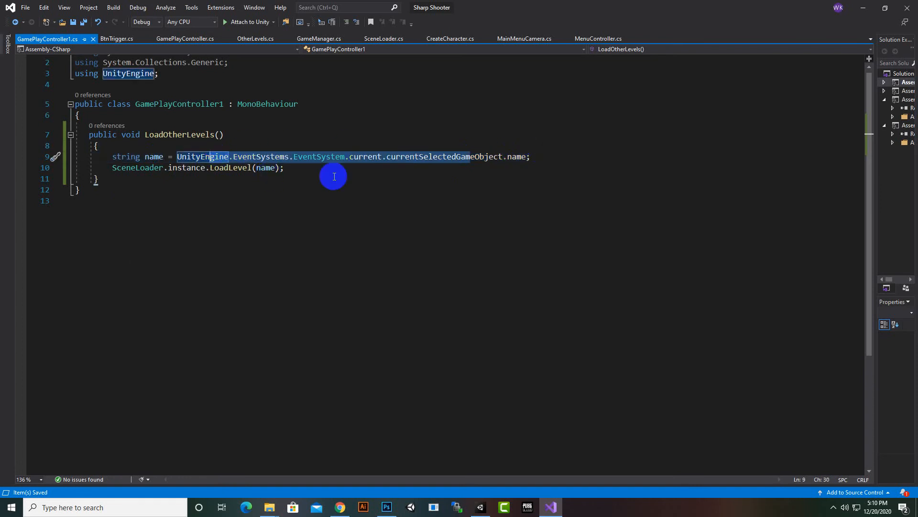
click(353, 176)
scroll(306, 210, up, 1)
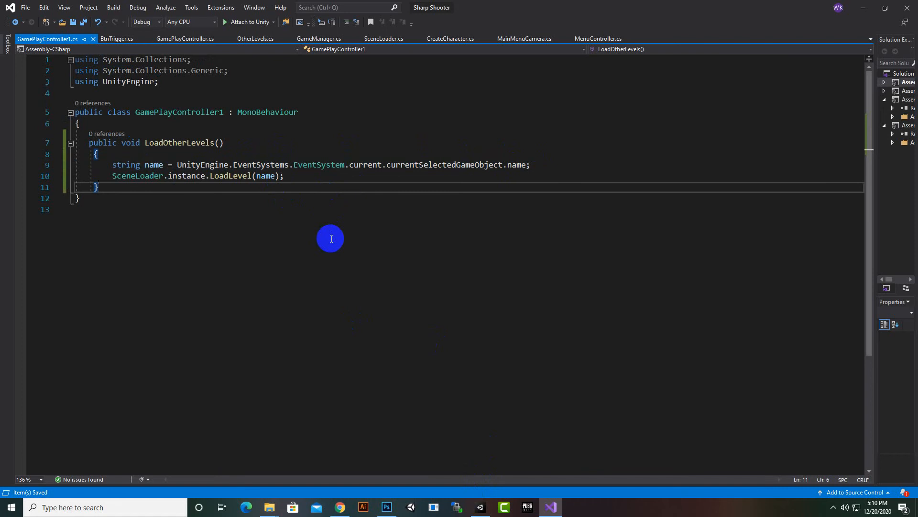
- Switch to the Unity editor with the City scene
mouse_move(481, 506)
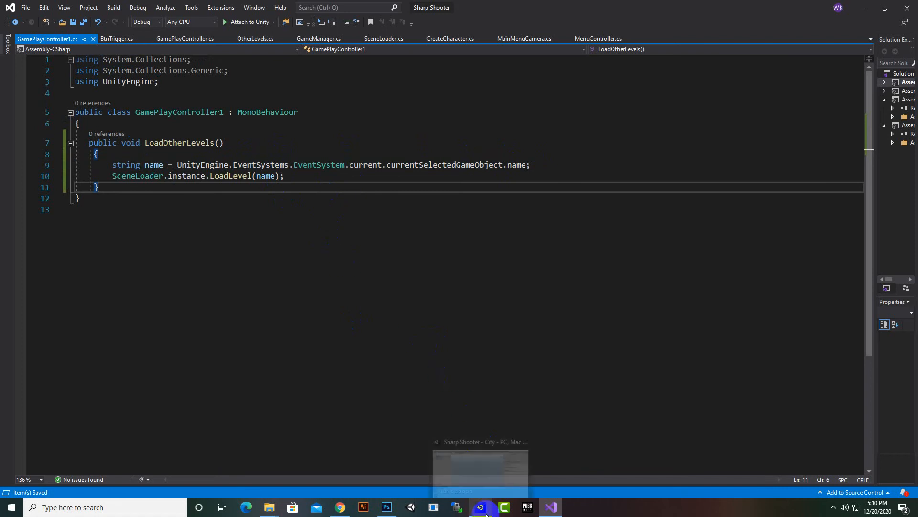
click(479, 482)
right_click(68, 159)
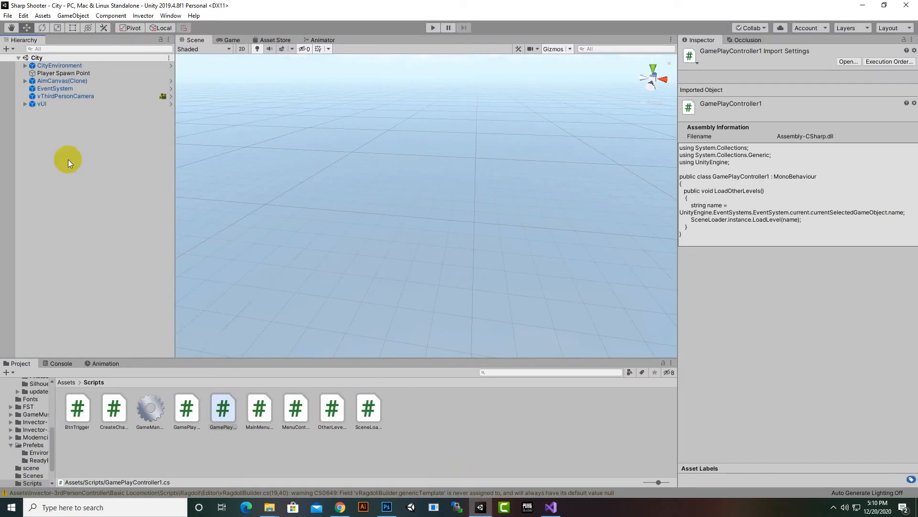
click(110, 247)
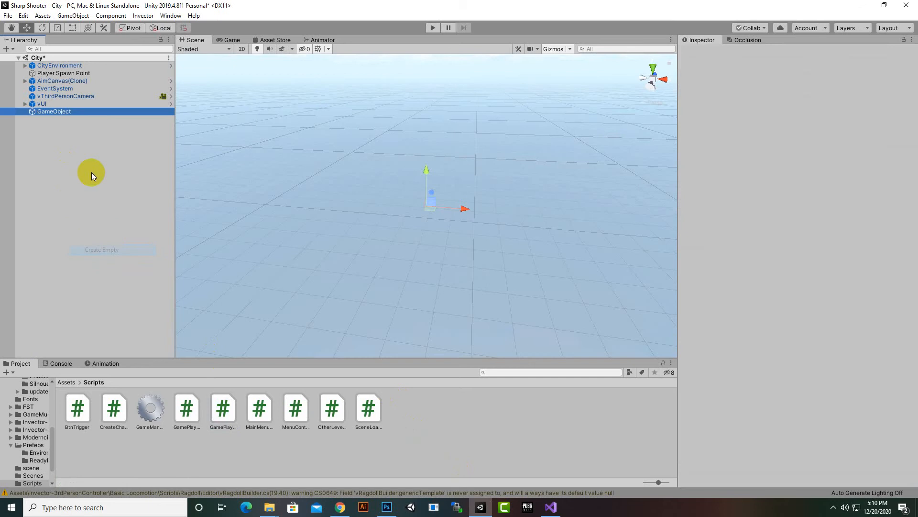
right_click(80, 113)
click(33, 137)
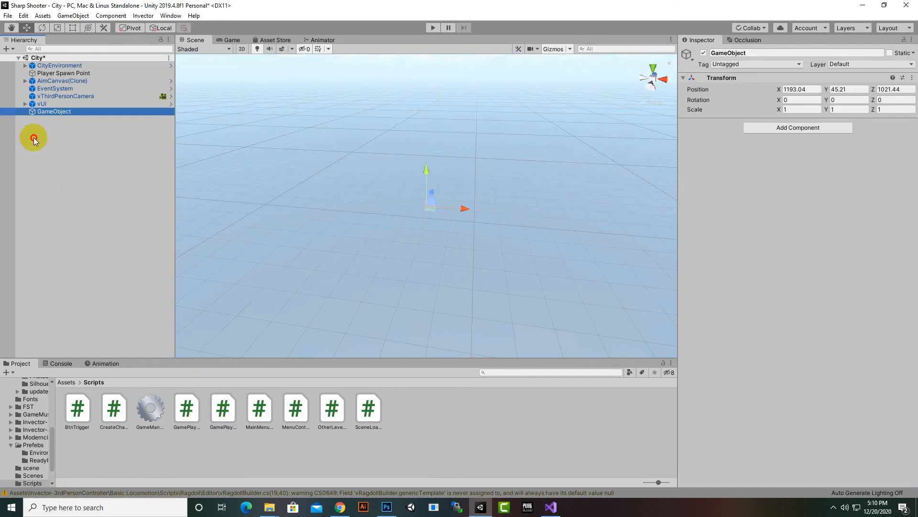
click(70, 171)
click(64, 111)
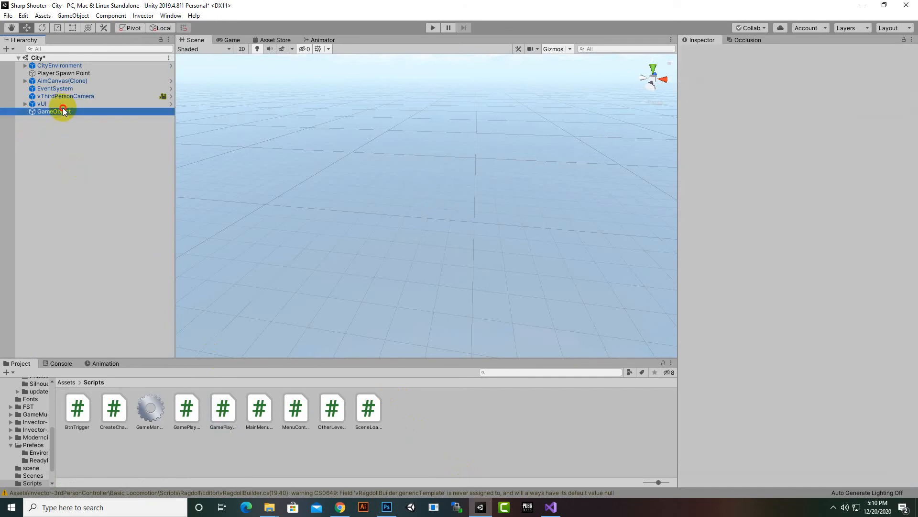
key(Delete)
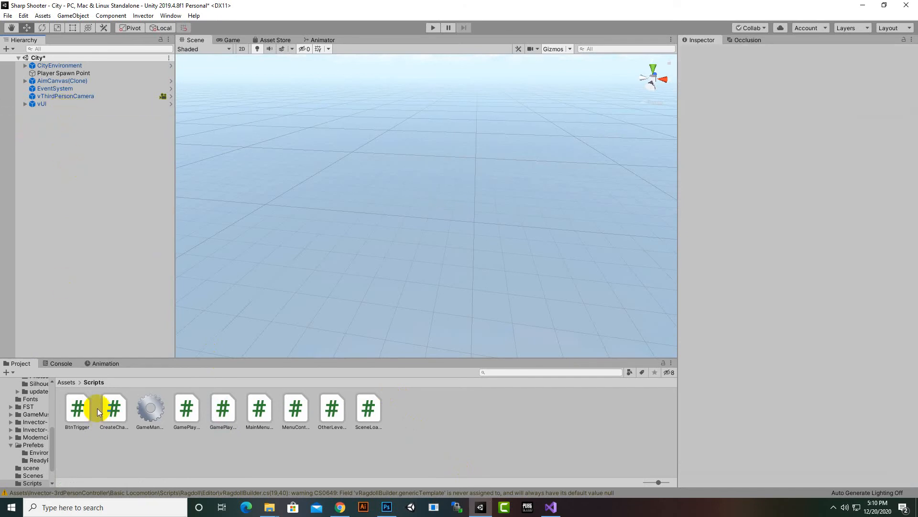
- Open the LevelSelect scene from the project's Scenes folder, saving the changes to the City scene
click(65, 382)
click(609, 409)
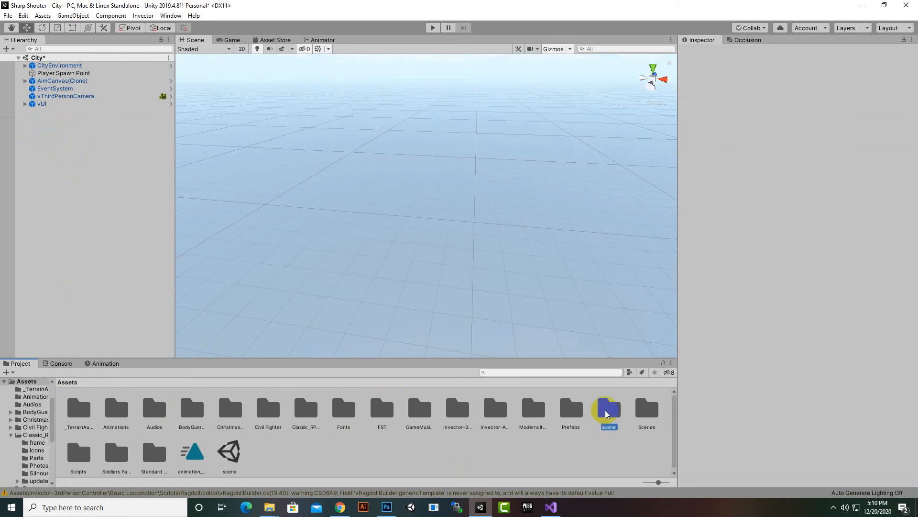
click(644, 412)
double_click(644, 412)
double_click(186, 407)
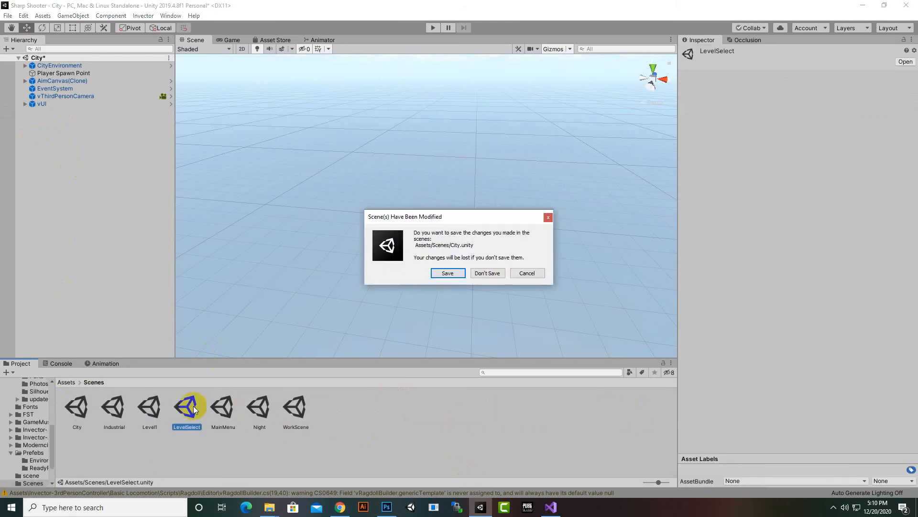
click(452, 273)
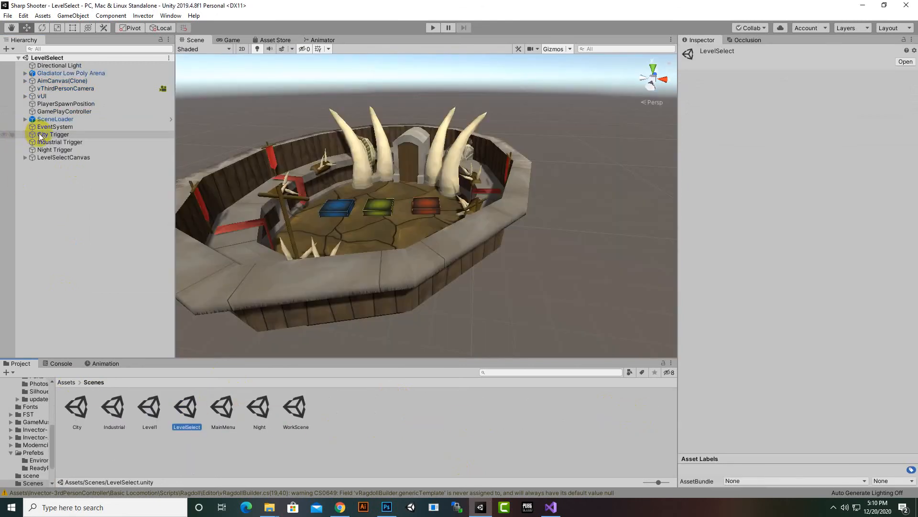
- Create an empty object in the LevelSelect scene and rename it GamePlayController
right_click(53, 179)
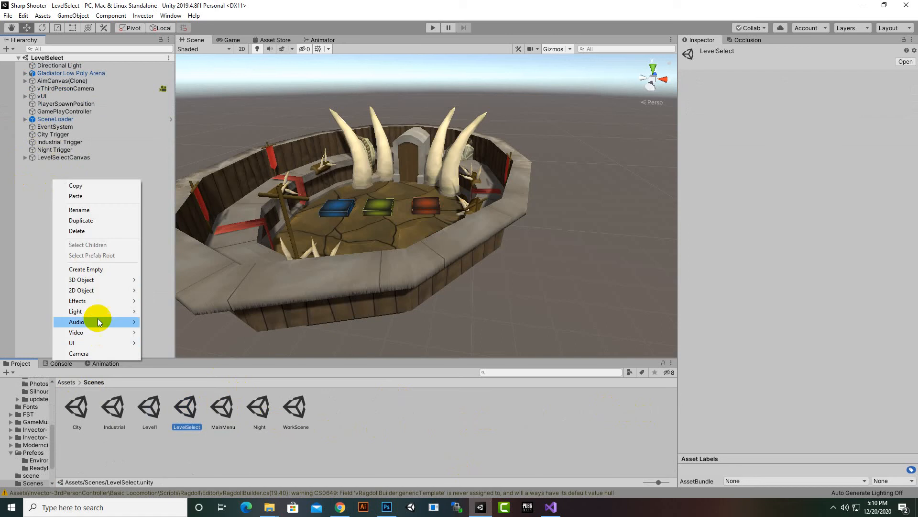
click(96, 268)
right_click(65, 166)
click(91, 197)
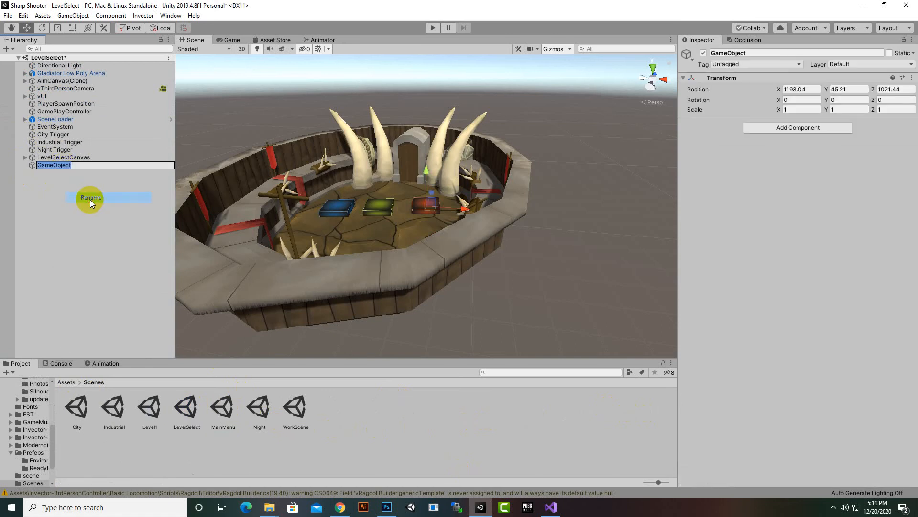
text(GamePlayController)
key(Return)
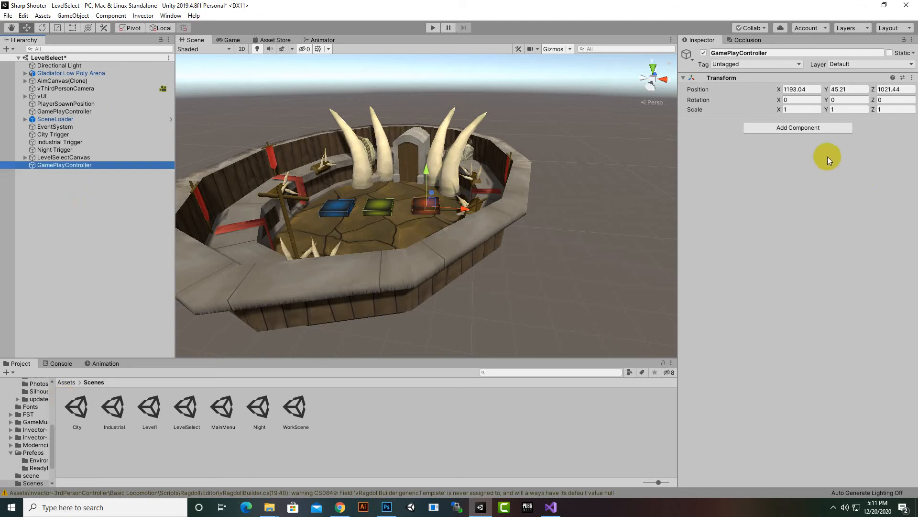
- Add the Game Play Controller script component to the new GamePlayController object
click(796, 132)
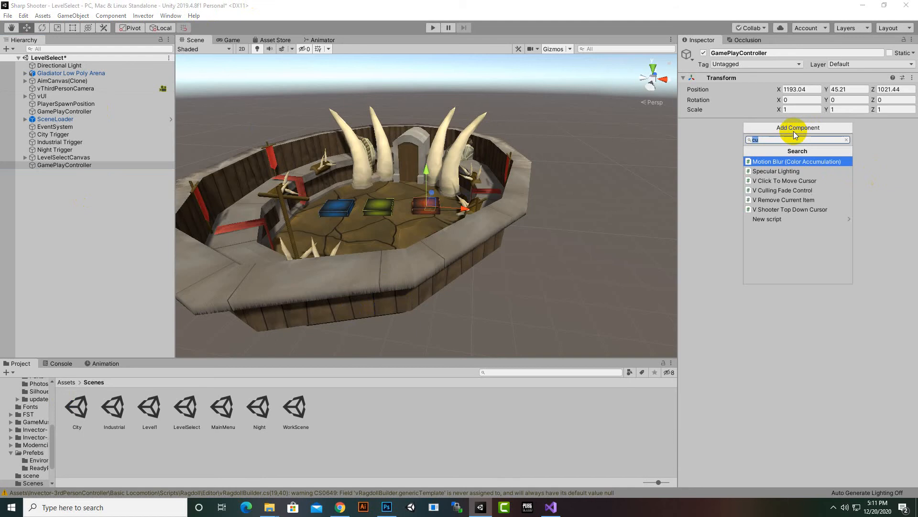
text(ga)
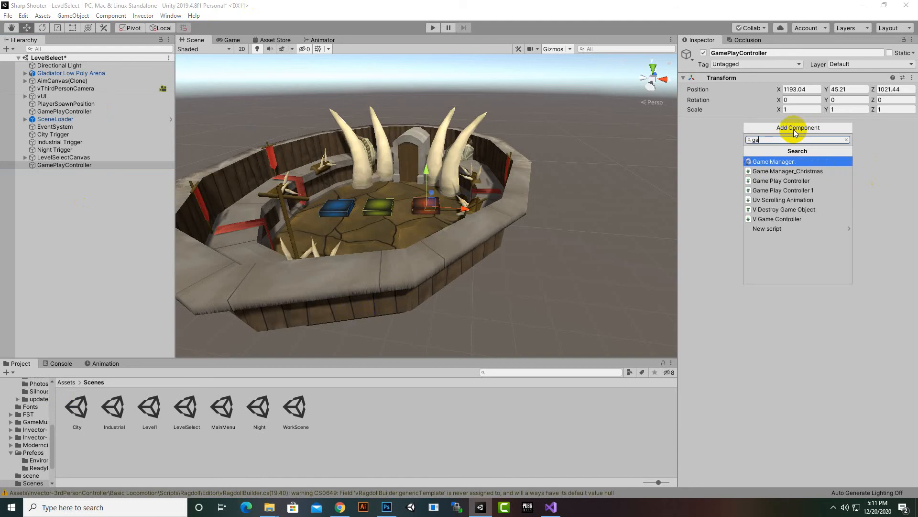
click(796, 182)
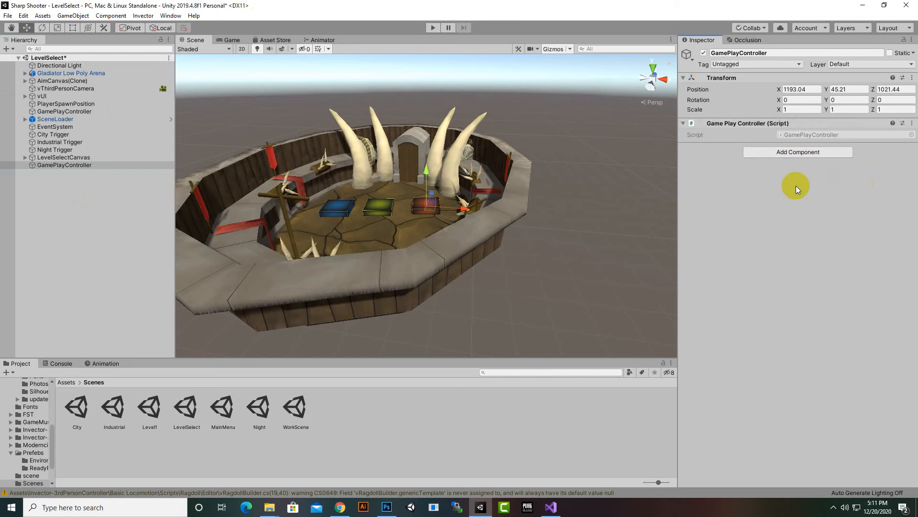
- Check the class name of the GamePlayController1 script in Visual Studio and return to the Unity editor
click(550, 505)
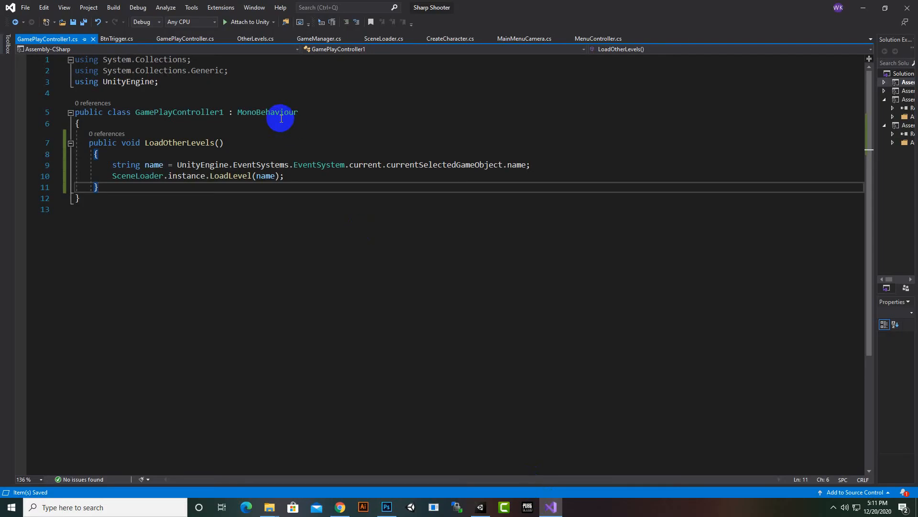
double_click(223, 114)
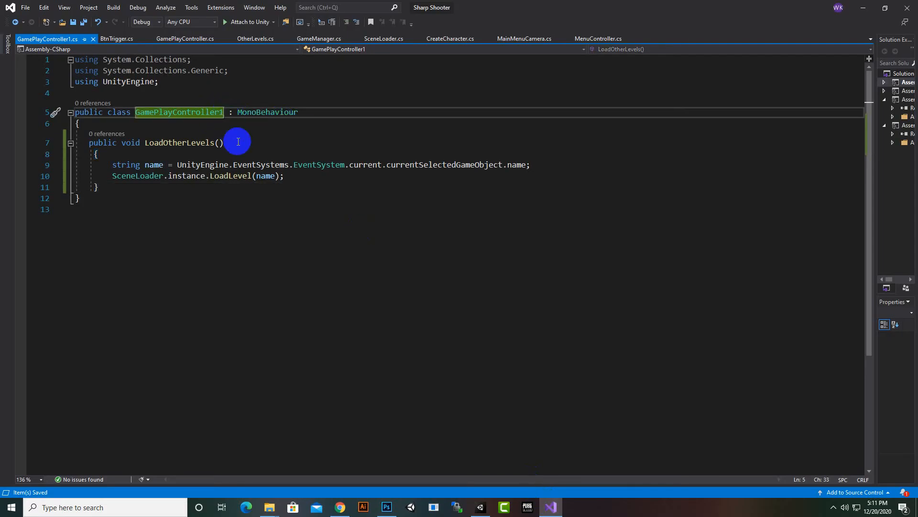
click(483, 507)
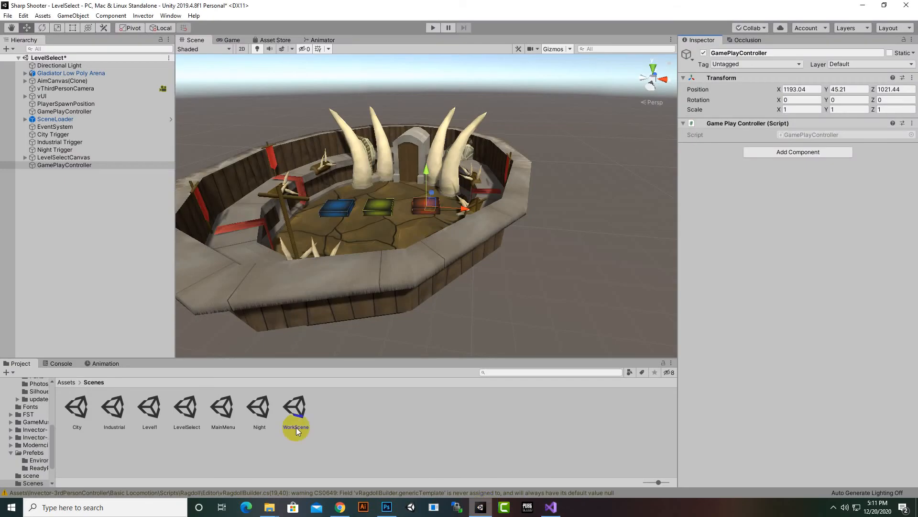
- Delete the GamePlayController.cs script from the project's Scripts folder
click(67, 383)
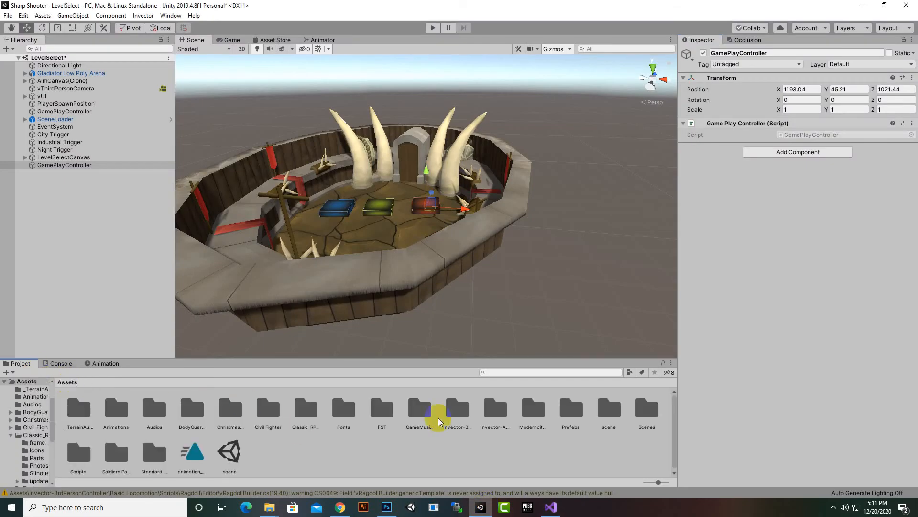
double_click(78, 453)
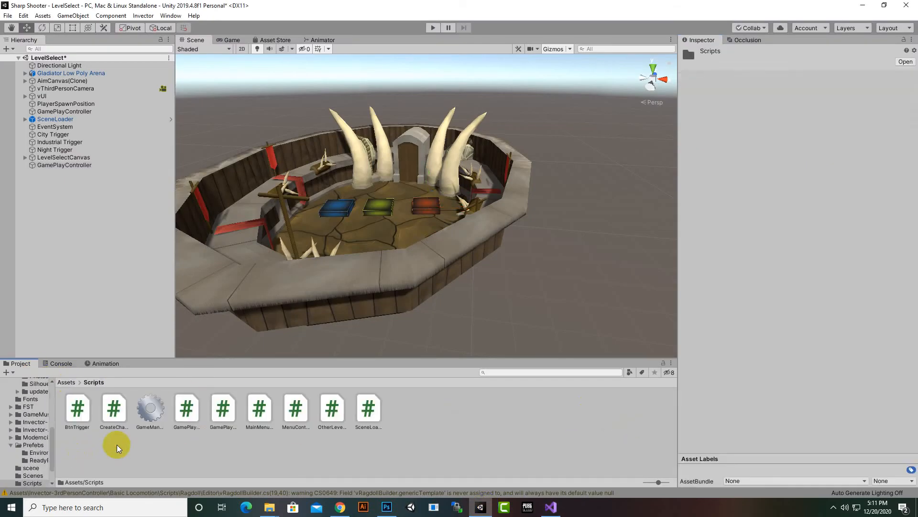
click(191, 416)
right_click(191, 414)
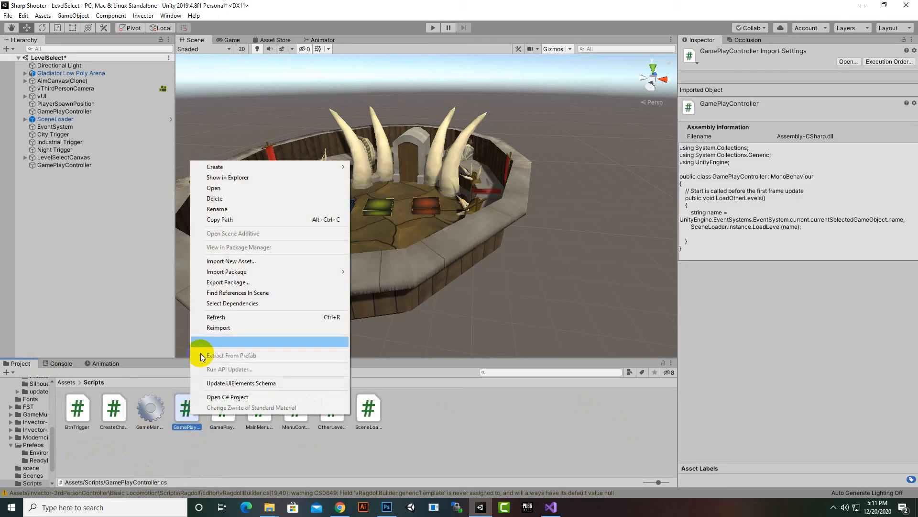
click(231, 203)
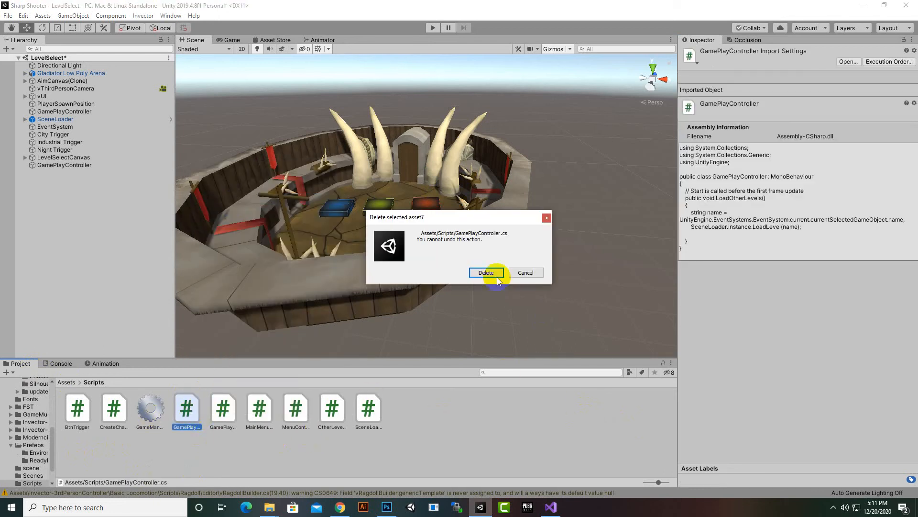
click(493, 275)
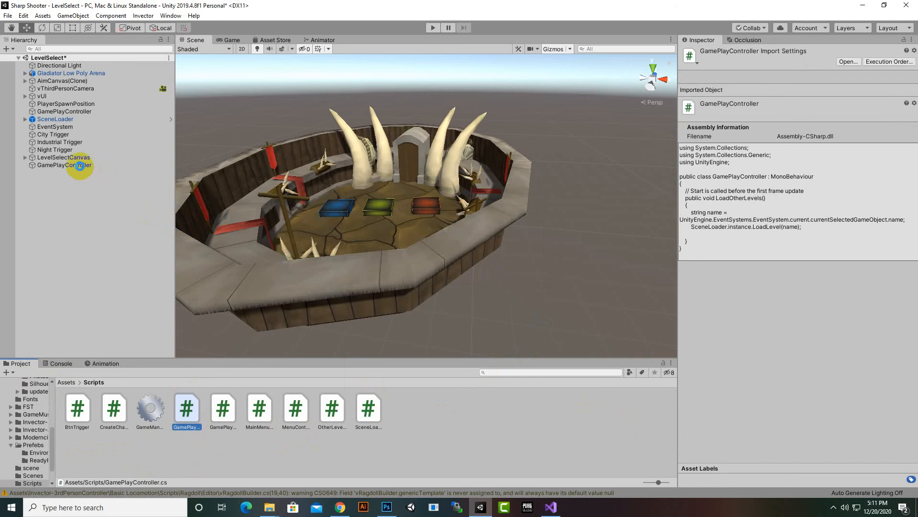
- Assign the GamePlayController1 script to the missing script component of the new GamePlayController object
click(79, 167)
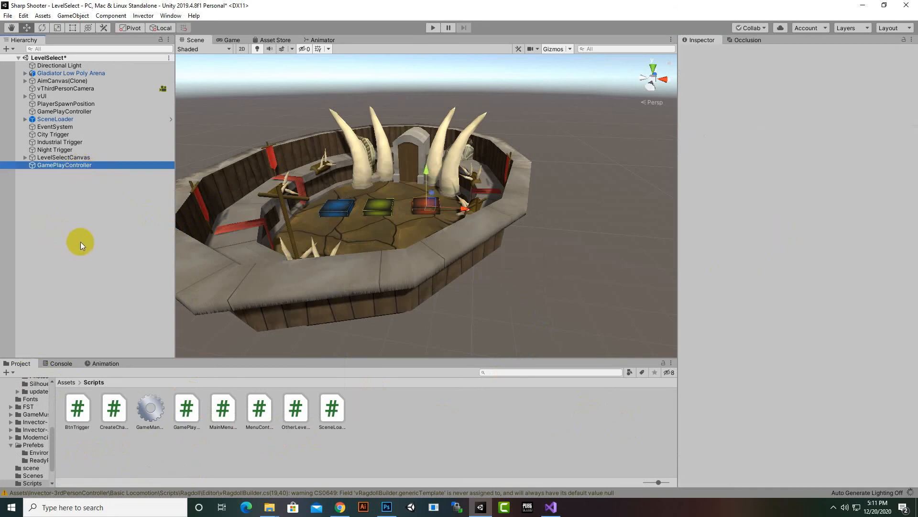
click(67, 158)
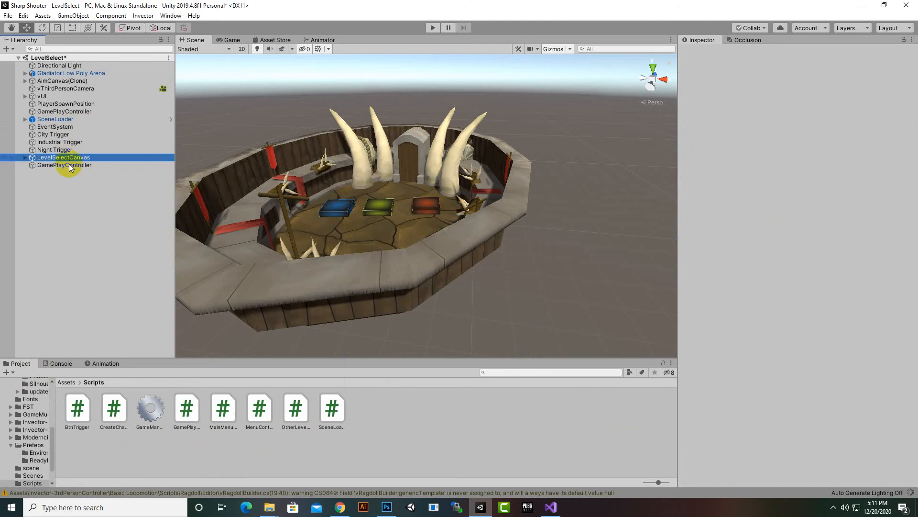
click(69, 165)
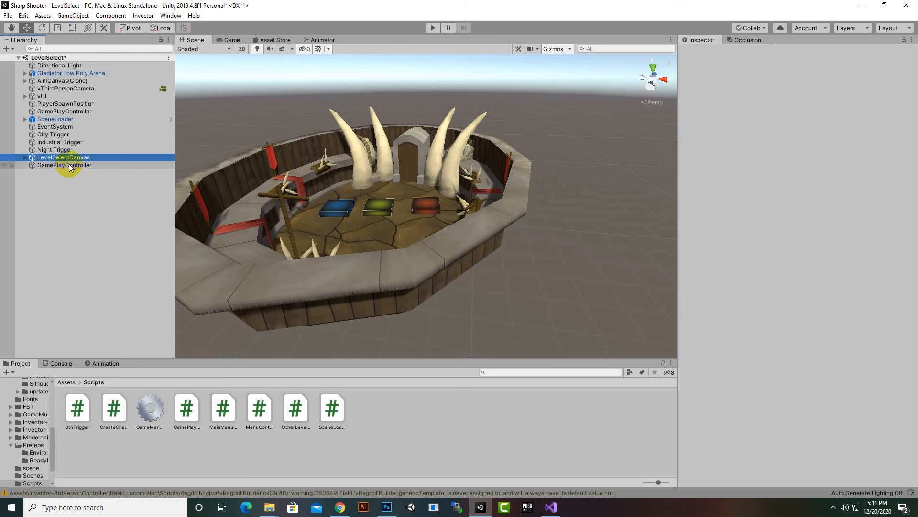
click(69, 165)
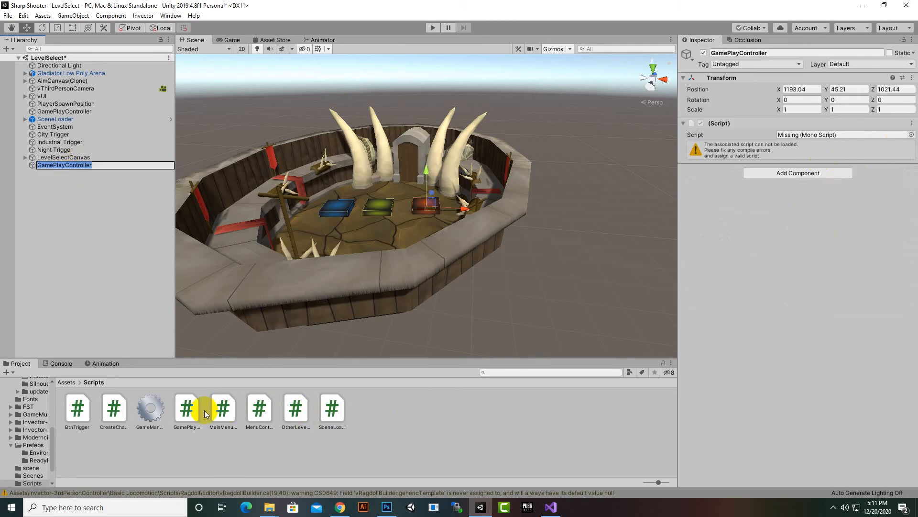
drag(206, 414, 825, 136)
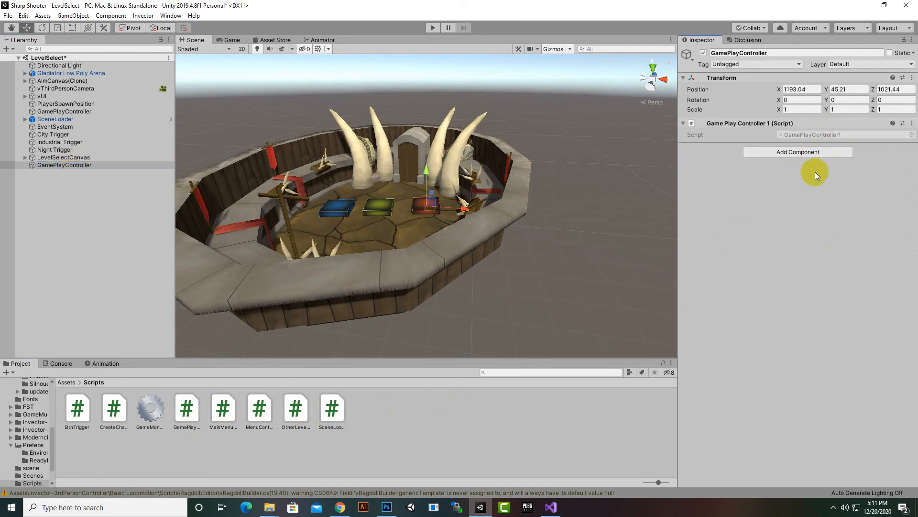
- Add an On Click entry targeting the new GamePlayController object to the City, Industrial and Night buttons of LevelSelectCanvas together
click(26, 158)
click(45, 166)
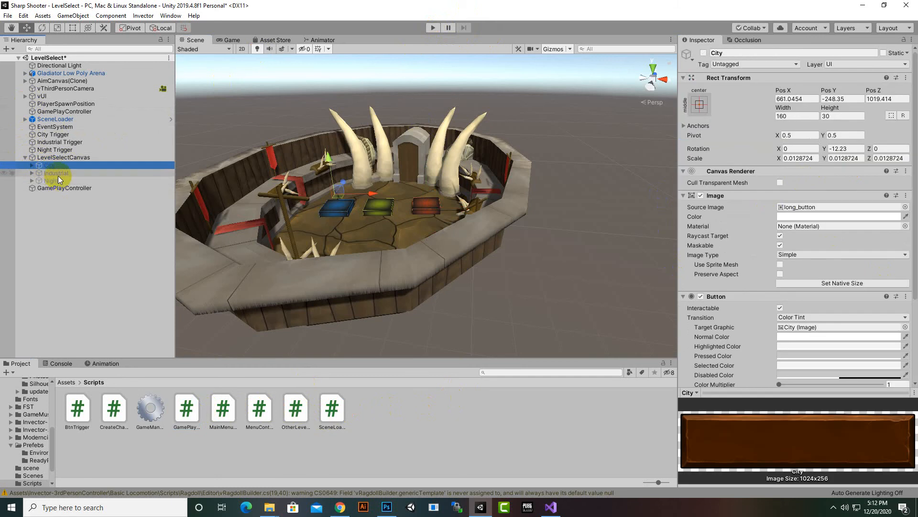
ctrl+click(58, 175)
ctrl+click(57, 180)
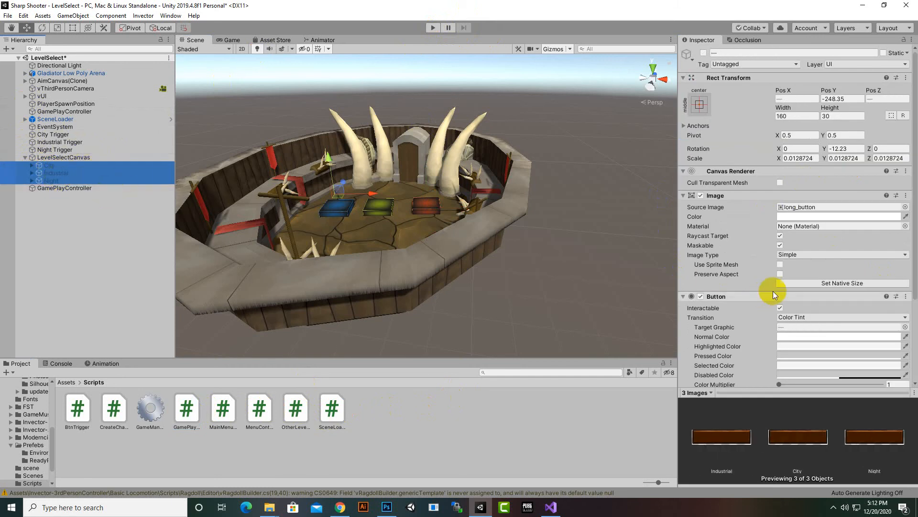
scroll(791, 309, down, 3)
click(884, 356)
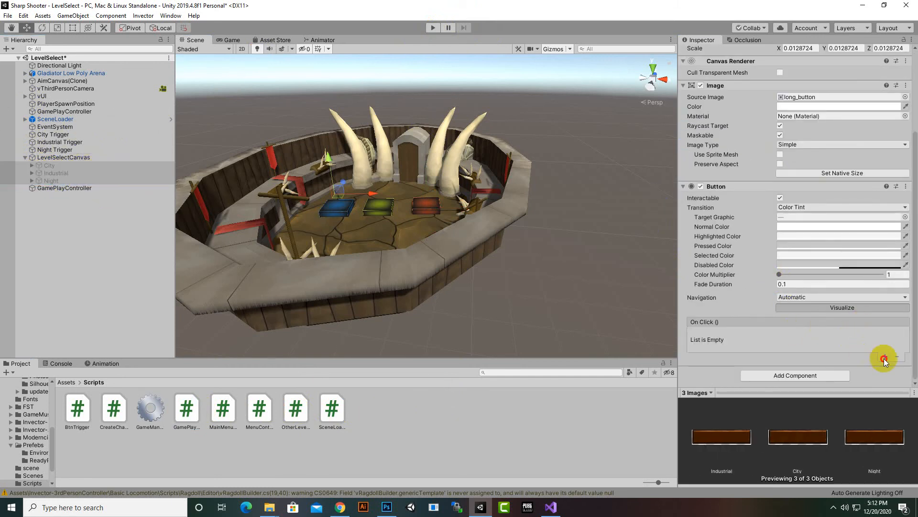
drag(86, 193, 727, 345)
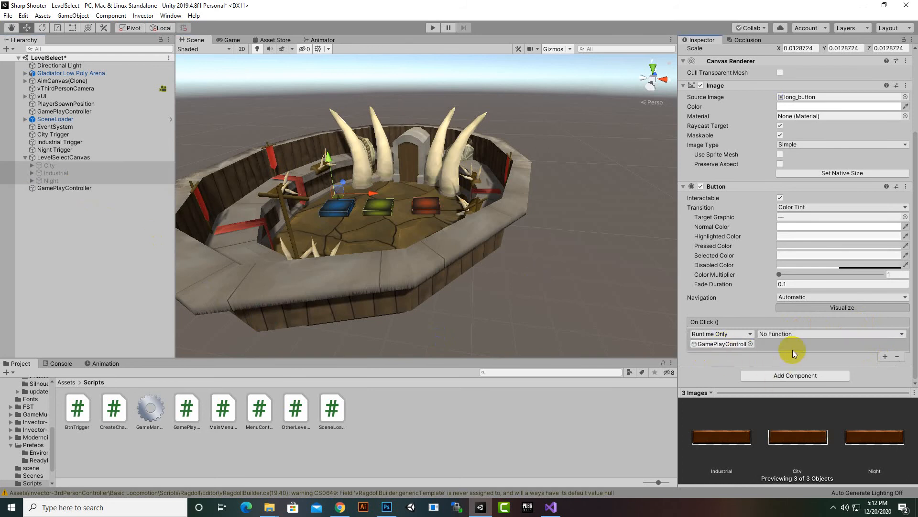
- Set the On Click function of the three level buttons to GamePlayController1.LoadOtherLevels
click(815, 333)
mouse_move(811, 381)
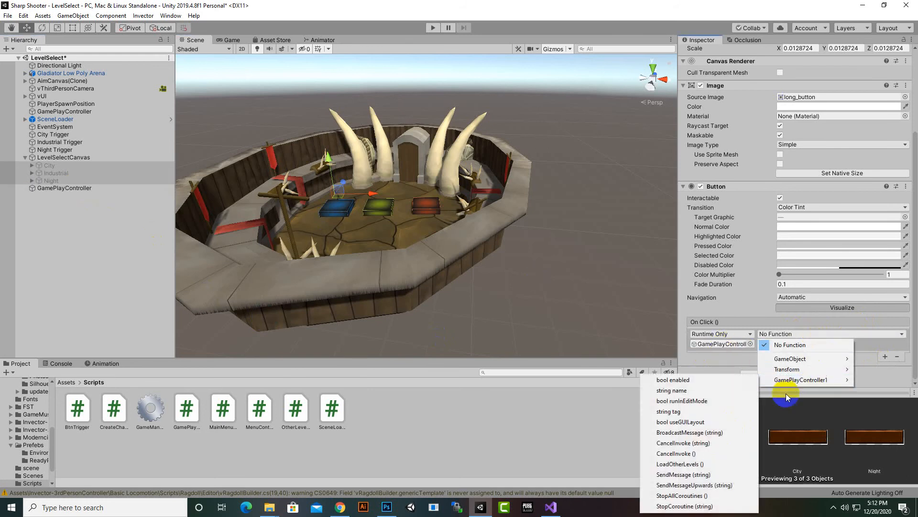
click(719, 464)
click(702, 441)
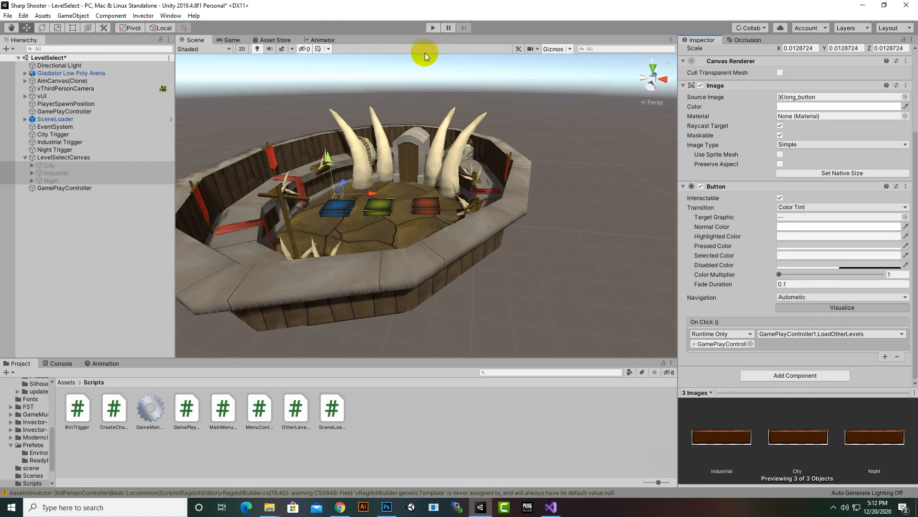
- Briefly start and stop play mode, and open the MainMenu scene from the Scenes folder, saving the changes to the LevelSelect scene
click(434, 27)
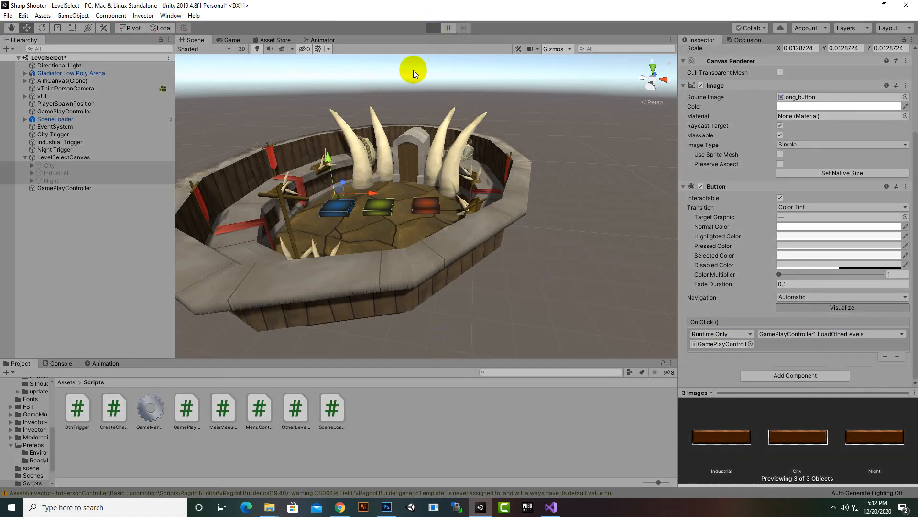
click(433, 28)
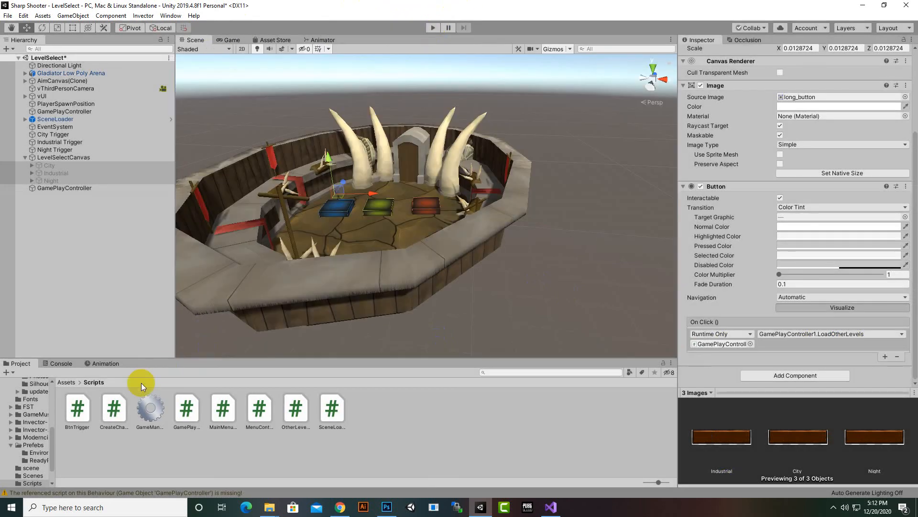
click(64, 383)
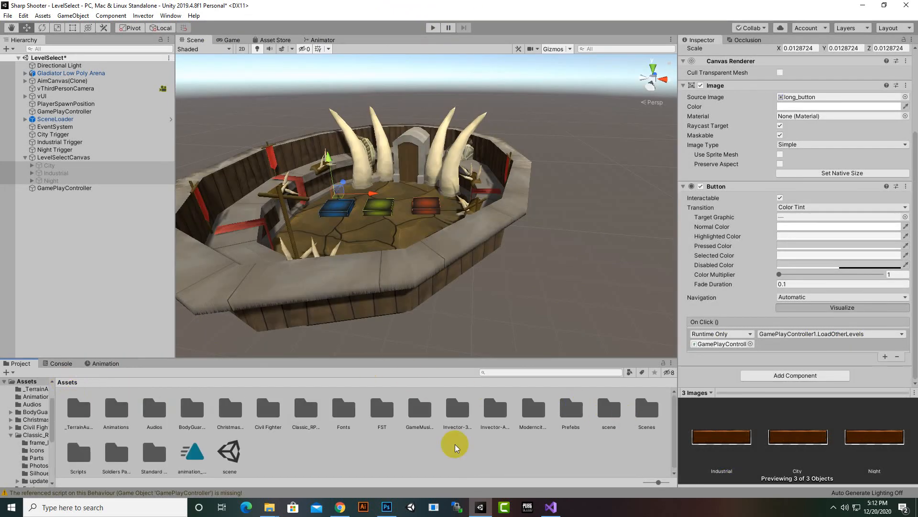
double_click(631, 415)
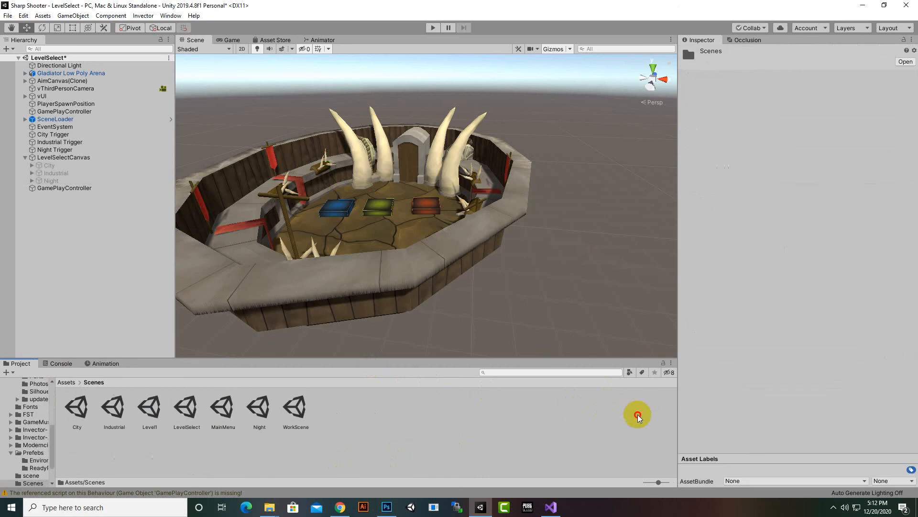
double_click(231, 414)
click(448, 273)
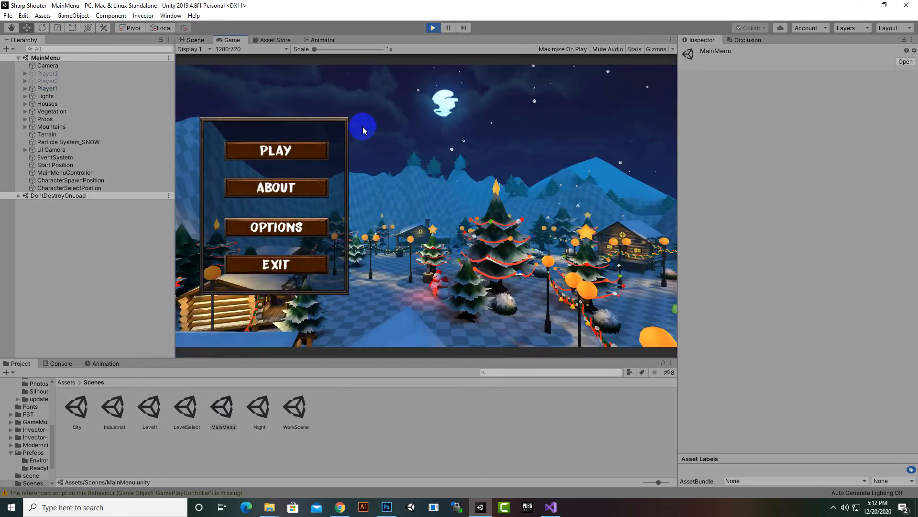
- Run the game from the main menu, create a Sharp Shooter 3 character and start playing with it
click(301, 150)
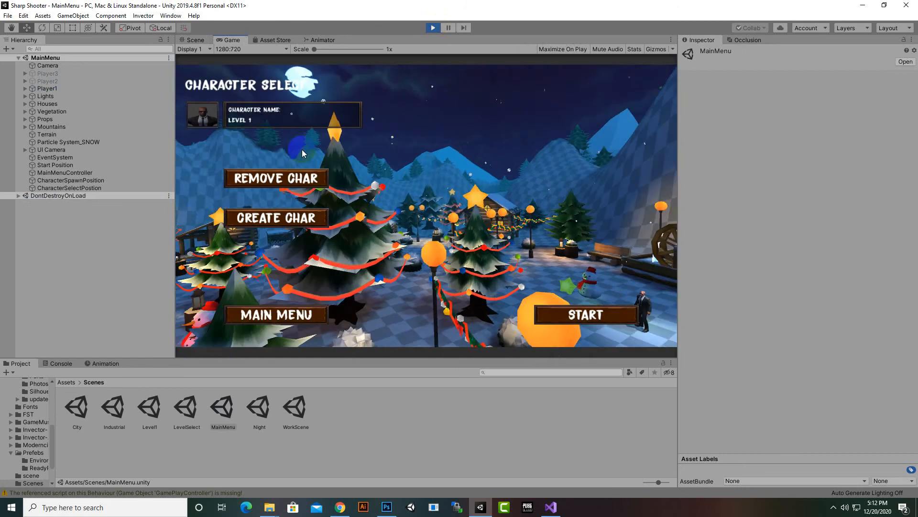
click(264, 218)
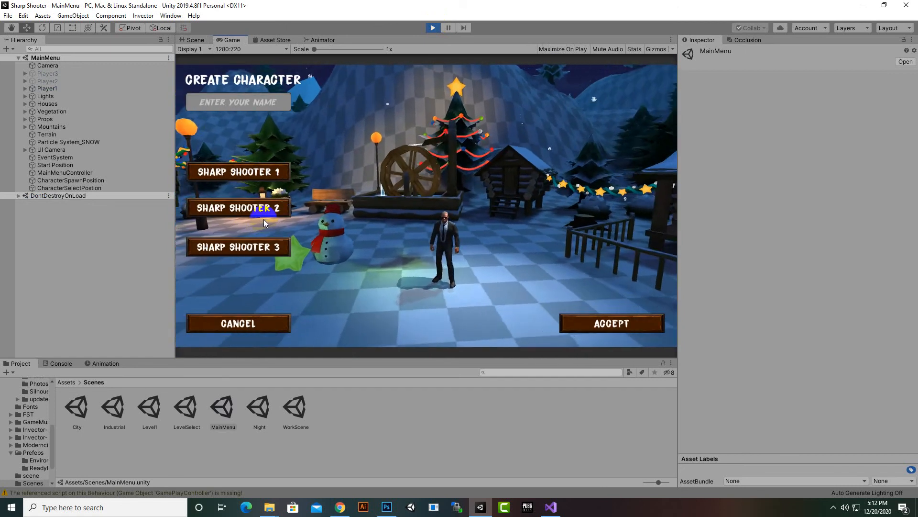
click(266, 246)
click(615, 327)
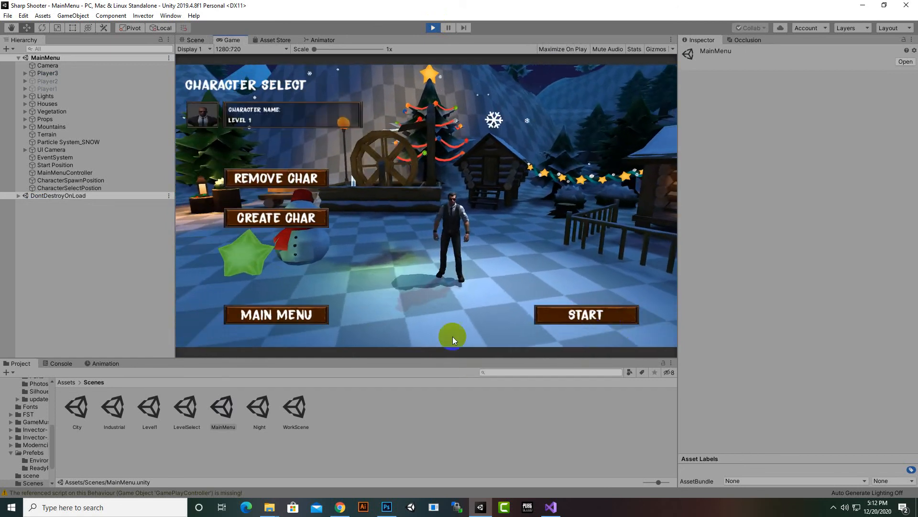
click(590, 320)
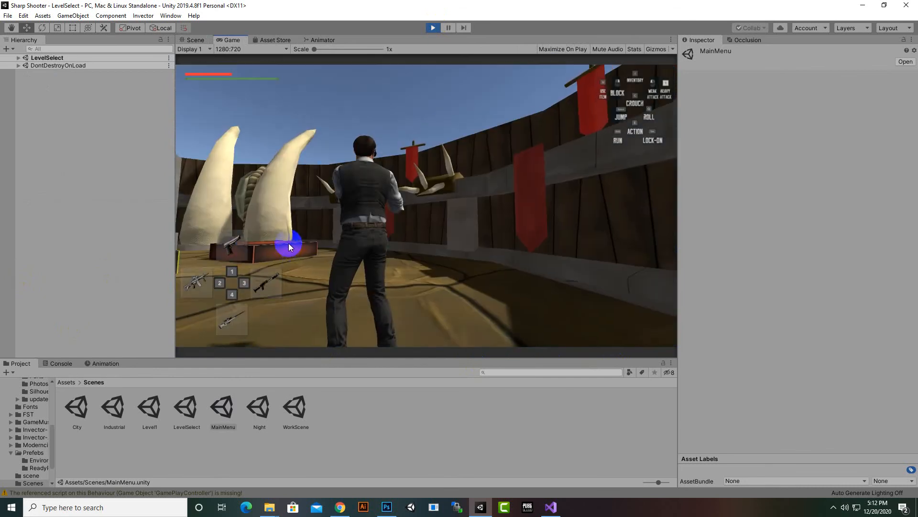
- Test the level loading by walking the character onto the blue platform, loading the City level and moving around in it
right_drag(288, 242, 210, 366)
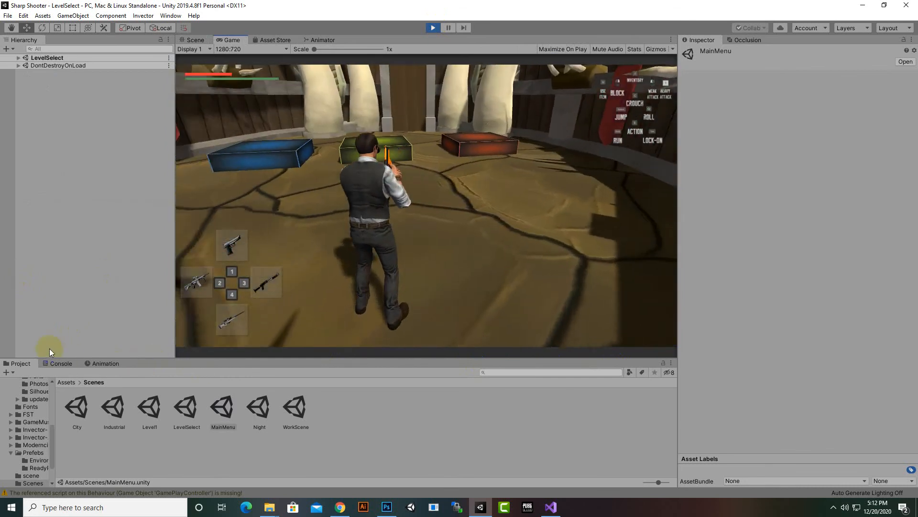
key(w)
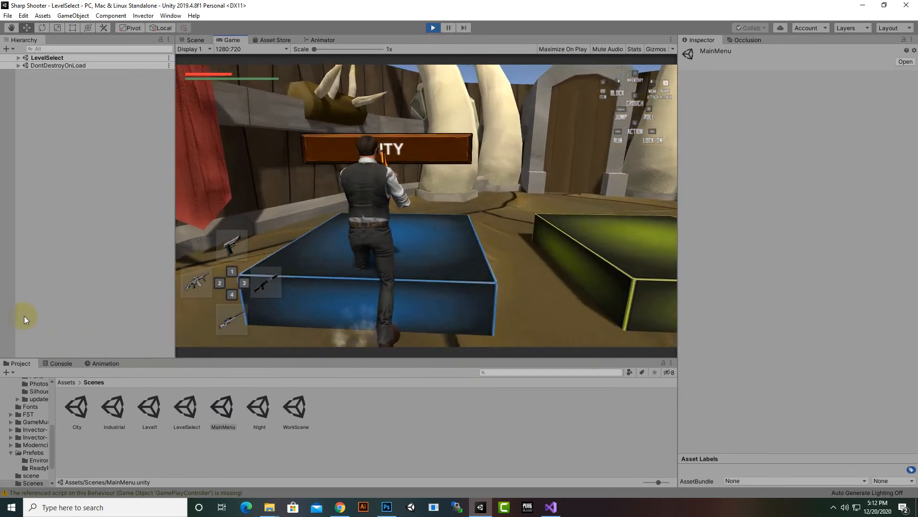
right_drag(153, 286, 229, 163)
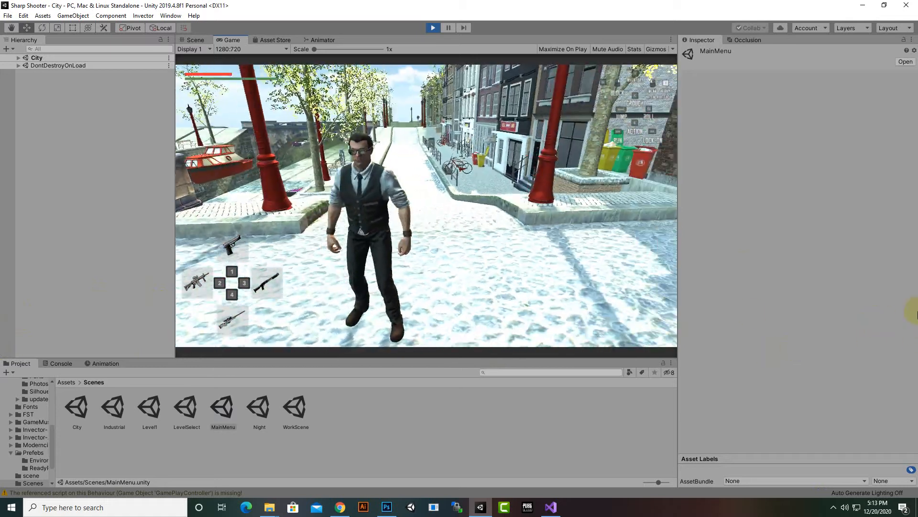
key(w)
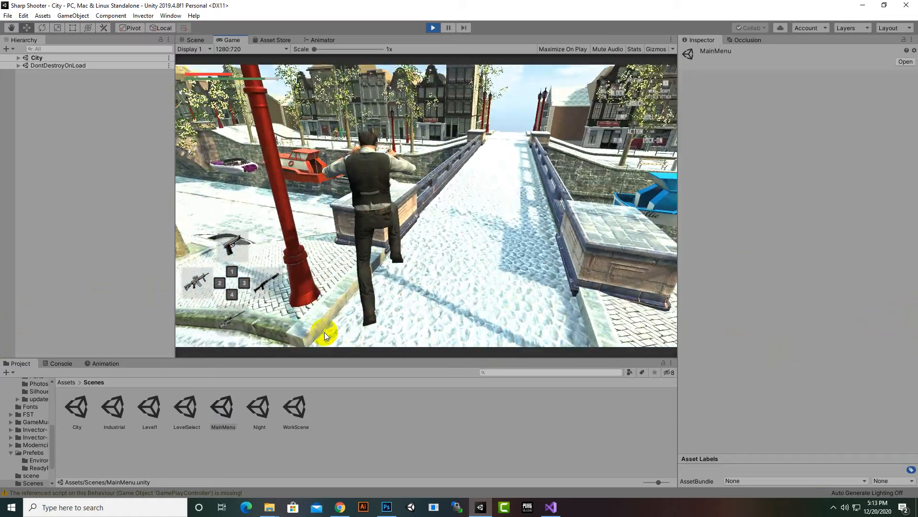
- Test the character's movement in the City level by rolling and running along the snowy bridge
key(q)
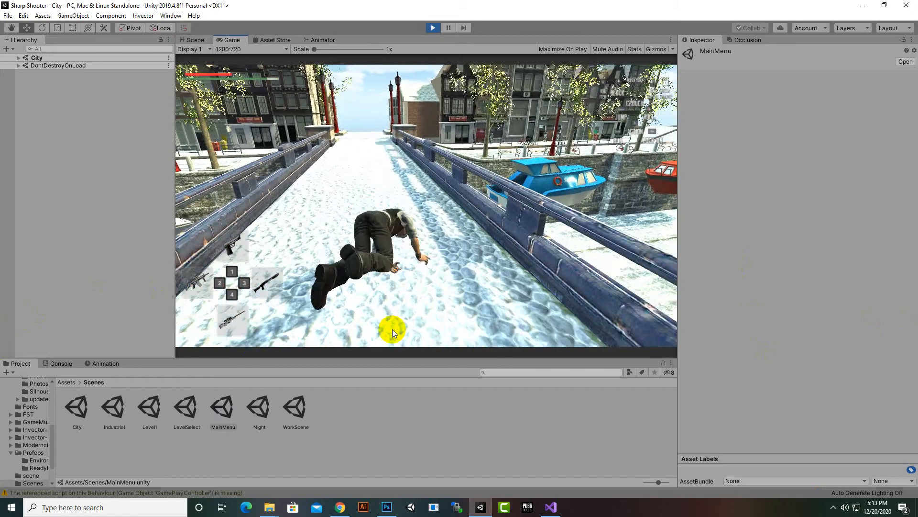
click(362, 319)
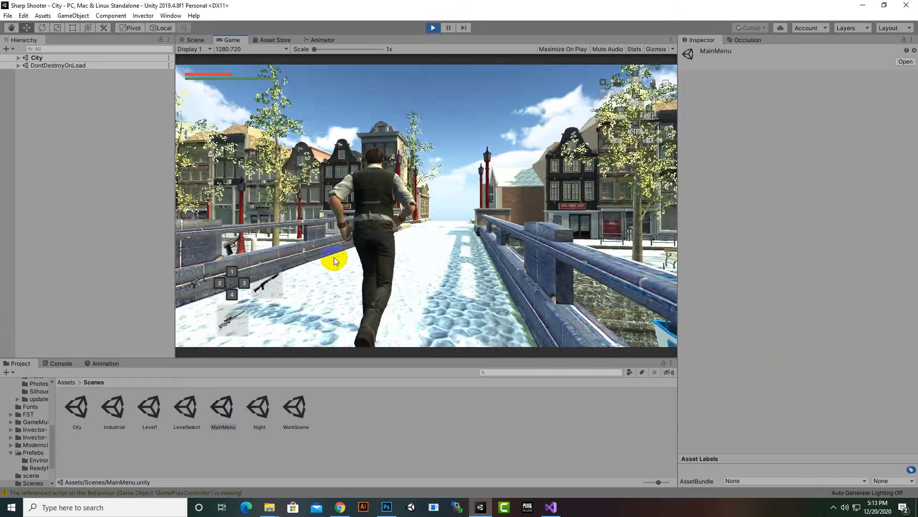
click(366, 270)
key(w)
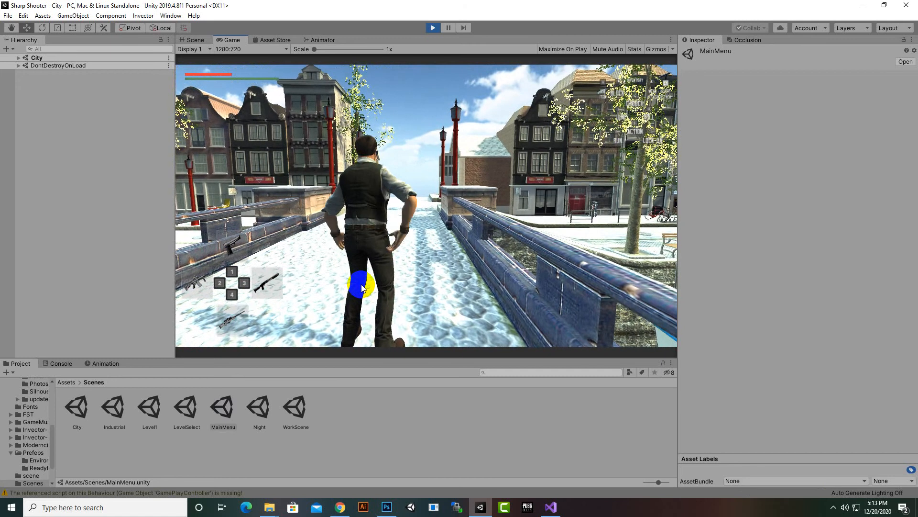
- Test aiming and firing the character's weapon on the City bridge, and stop play mode
click(362, 287)
right_drag(362, 284, 343, 309)
click(365, 312)
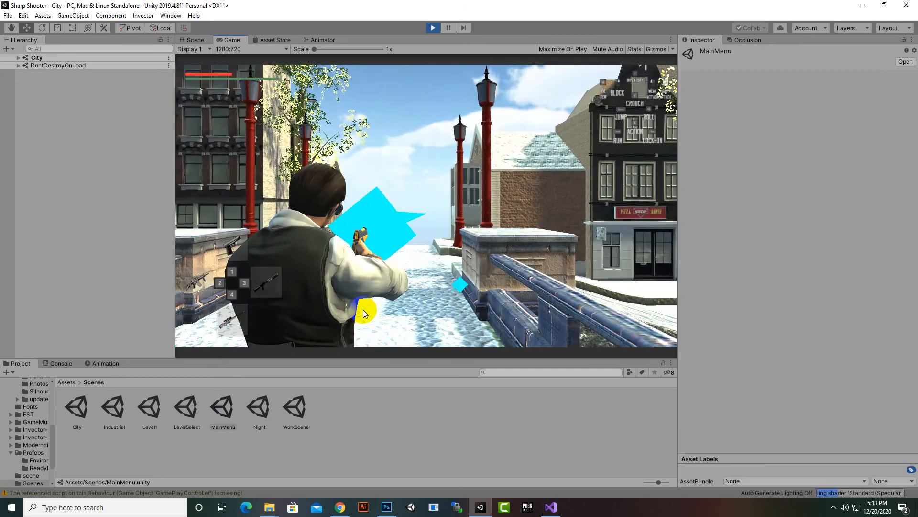
click(371, 308)
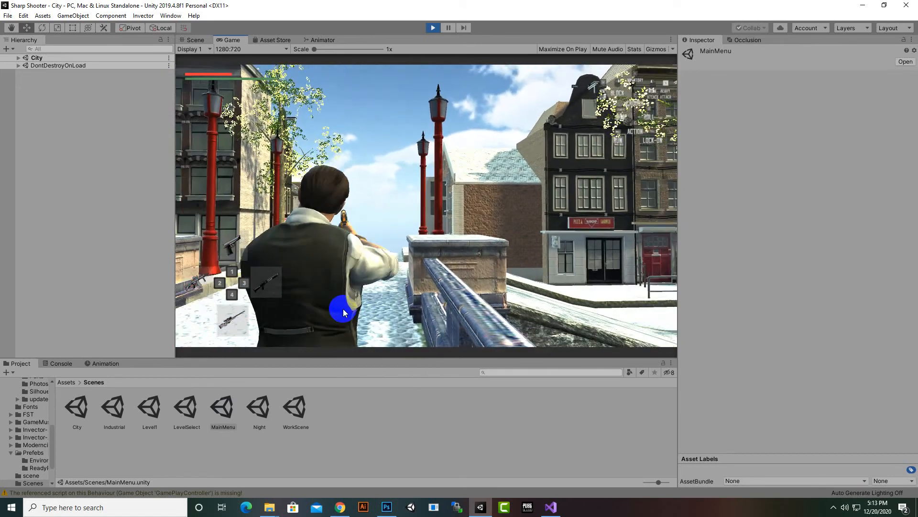
right_click(323, 311)
click(323, 311)
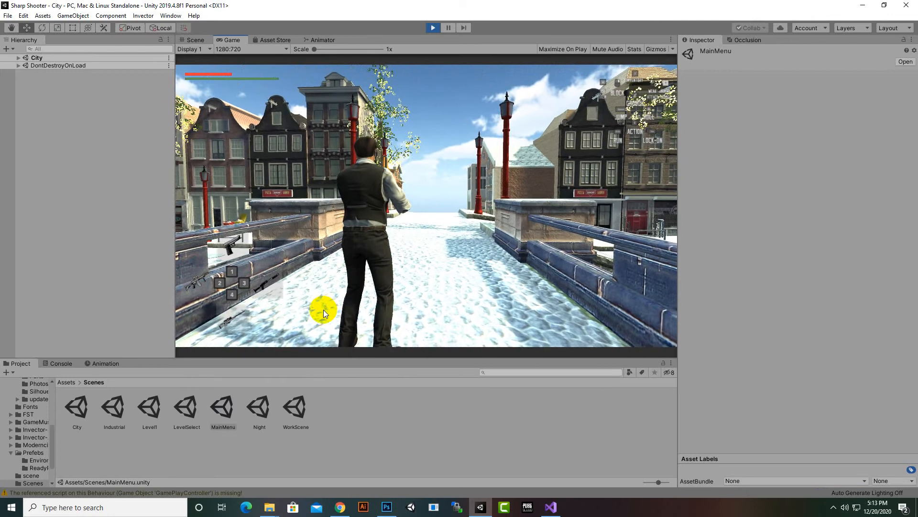
click(330, 309)
right_click(331, 309)
click(332, 310)
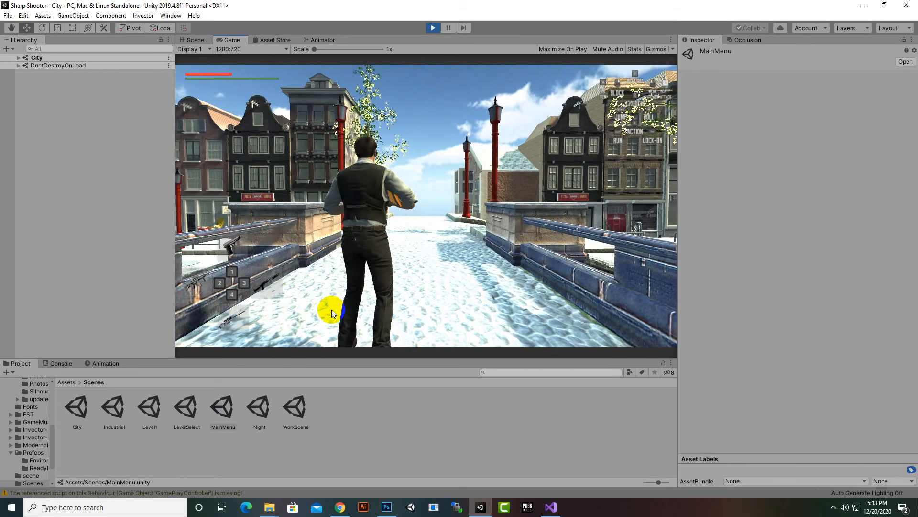
click(332, 310)
right_click(332, 310)
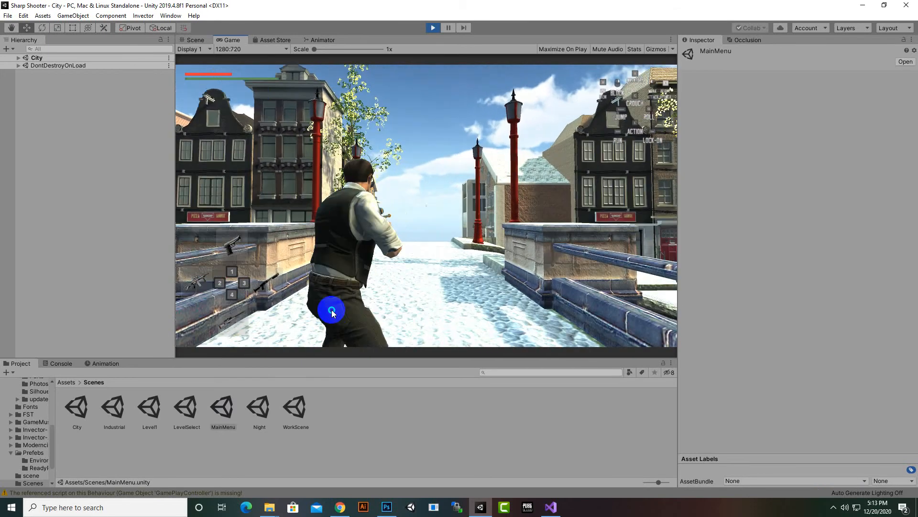
click(332, 310)
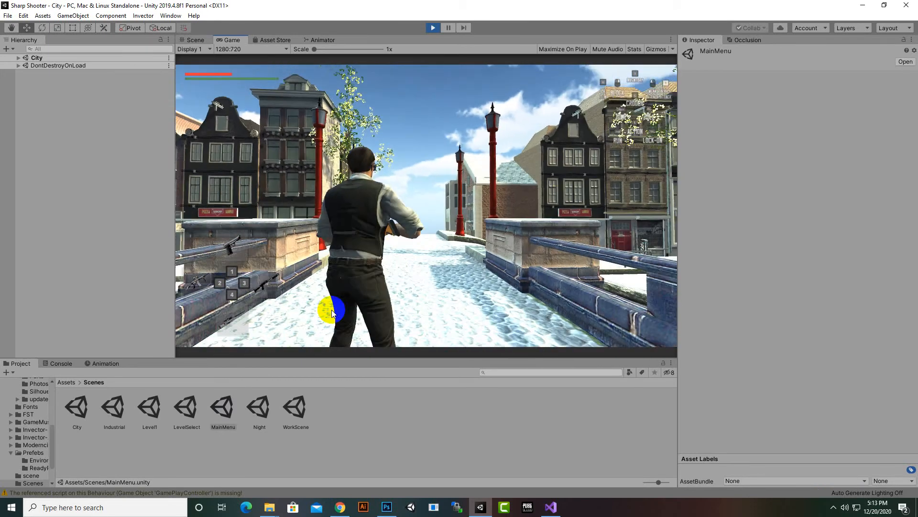
right_click(332, 310)
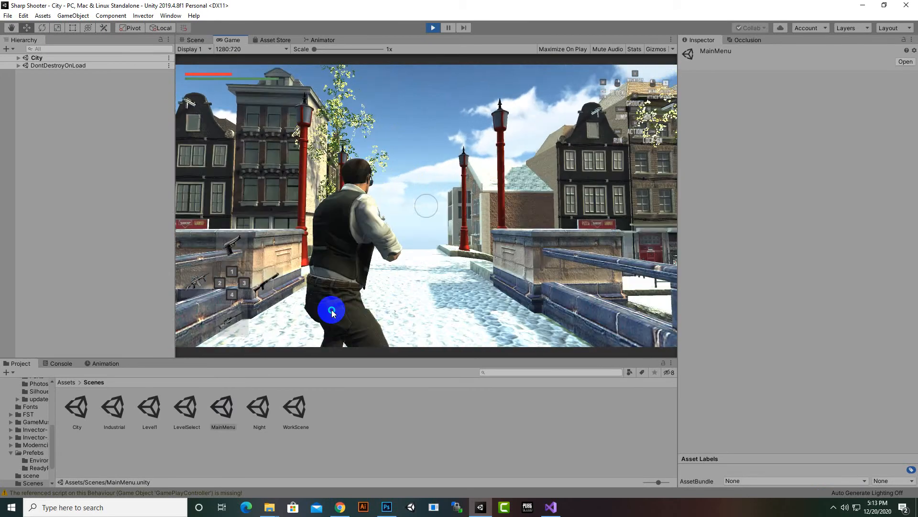
click(333, 311)
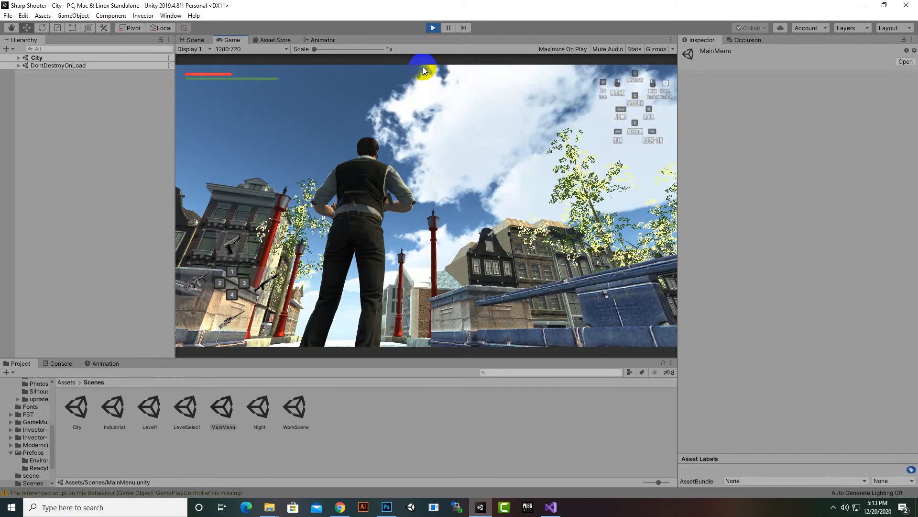
click(432, 29)
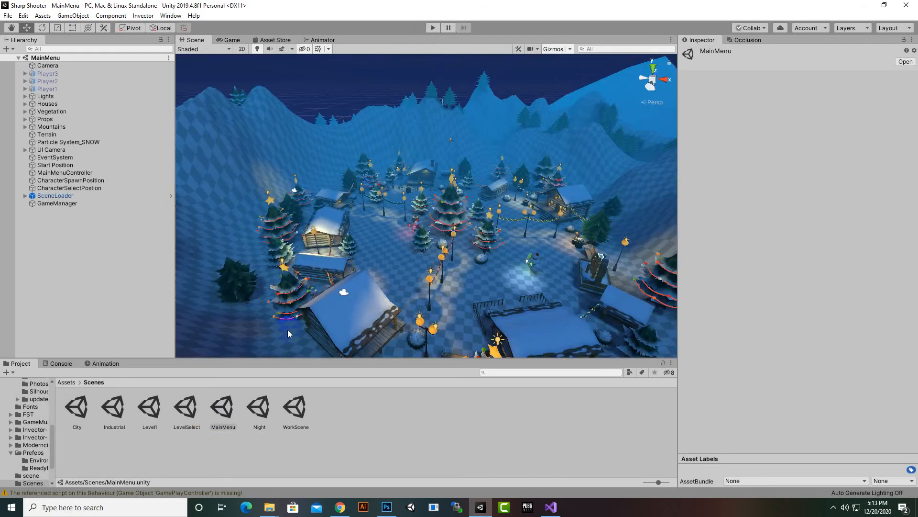
- Run the game again from the main menu and start playing with the suited character at the character selection
click(436, 27)
click(432, 84)
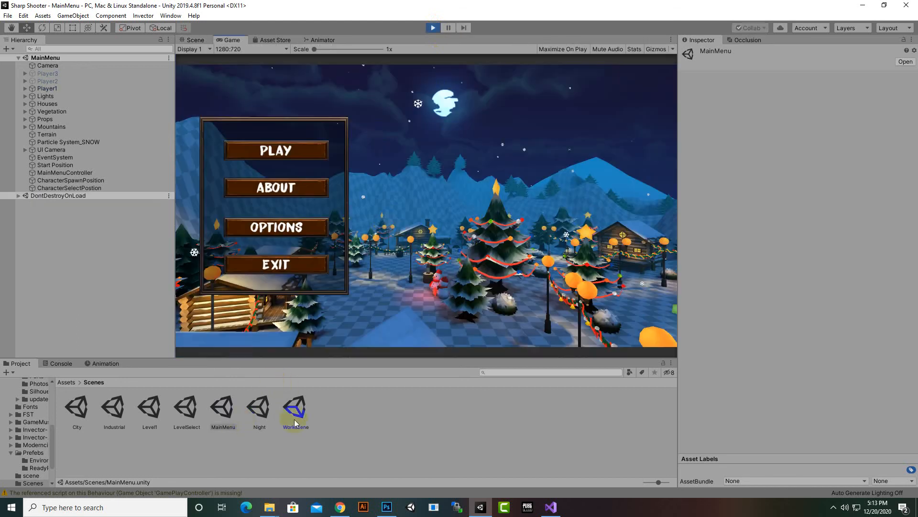
click(304, 149)
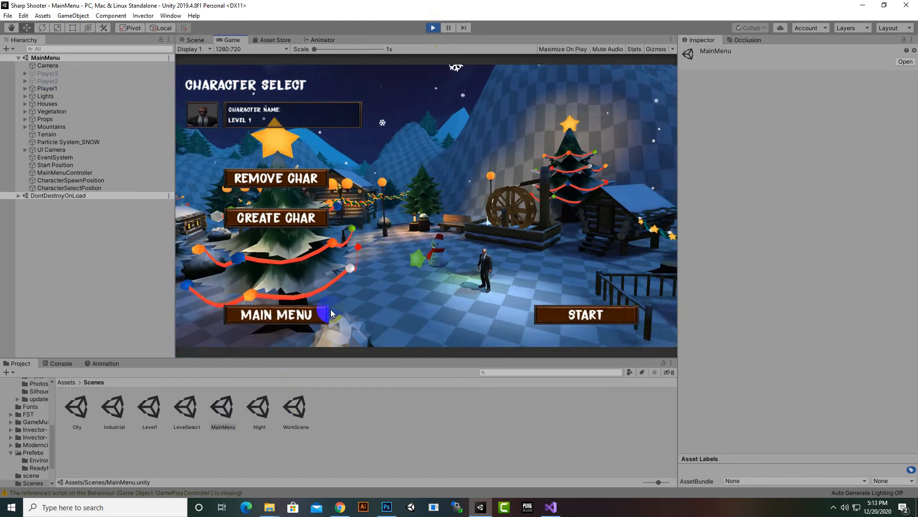
click(567, 316)
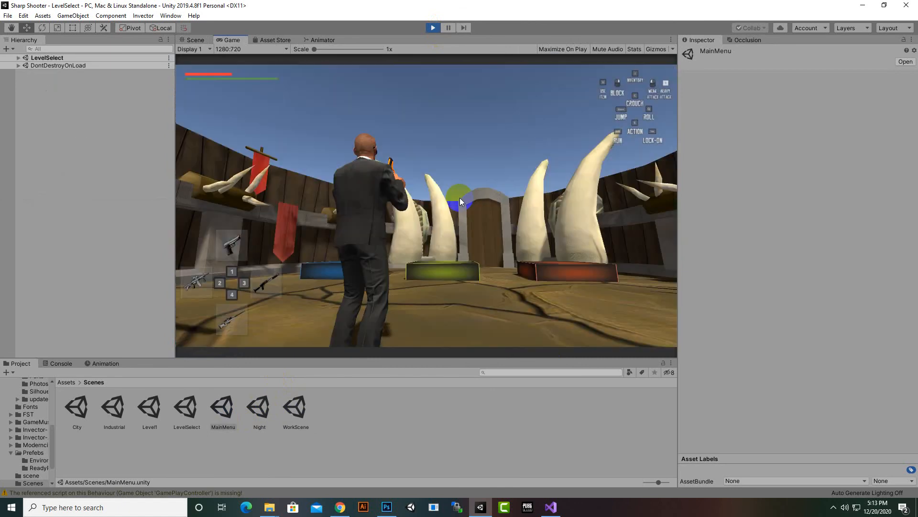
- Walk the character onto the red platform and load the Night level
key(w)
key(w)
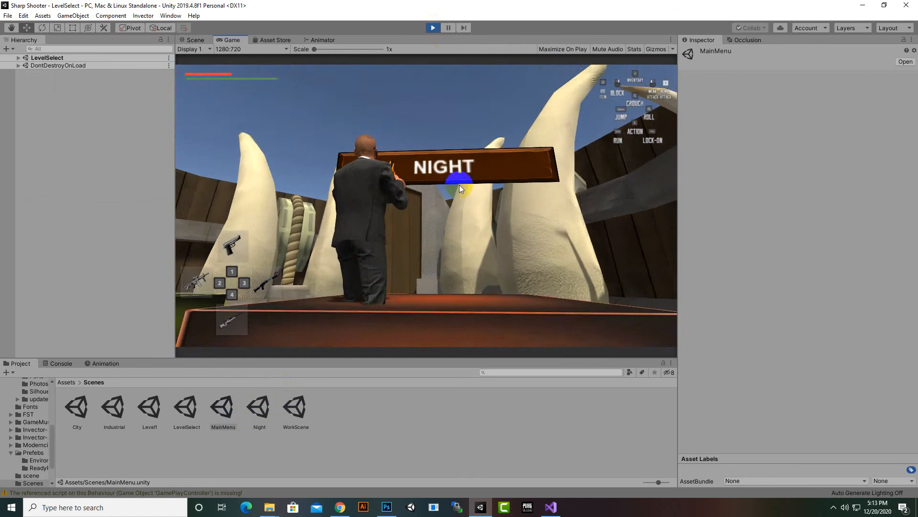
click(464, 176)
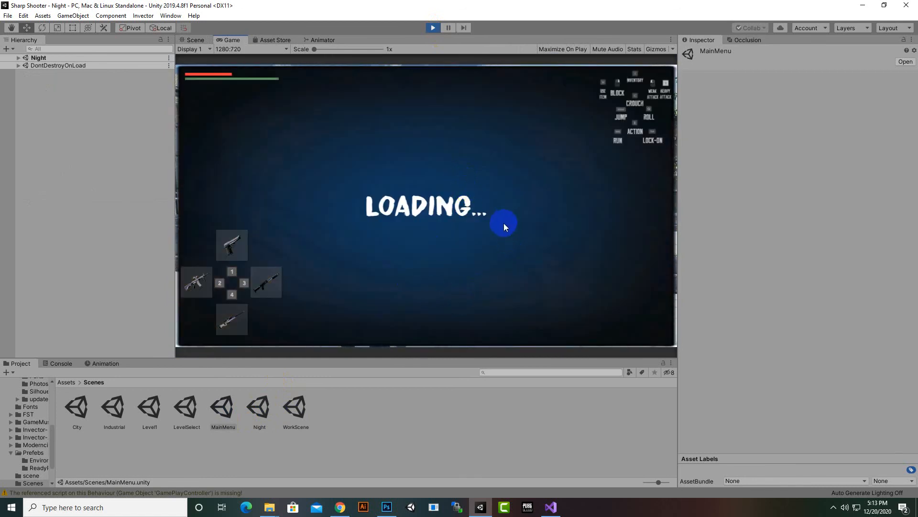
- Test the Night level by running, jumping and aiming with the character around the bridge, and stop play mode
key(w)
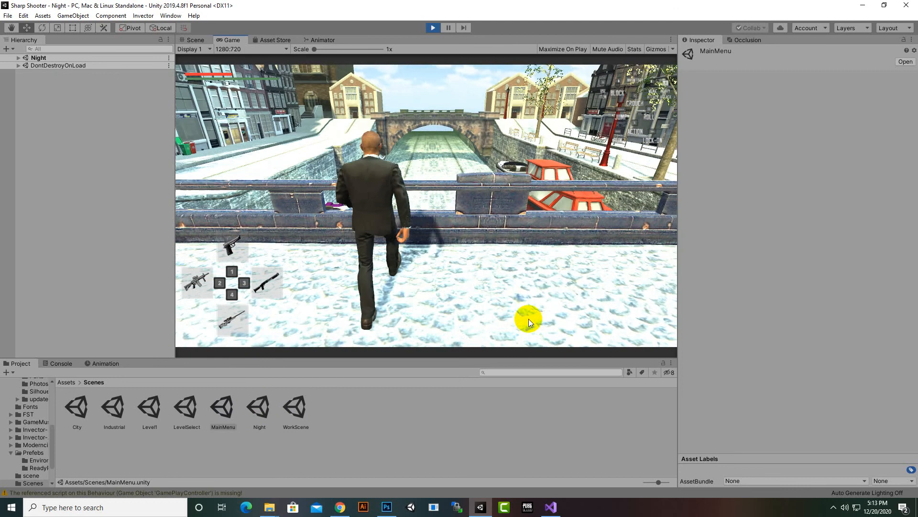
key(d)
key(s)
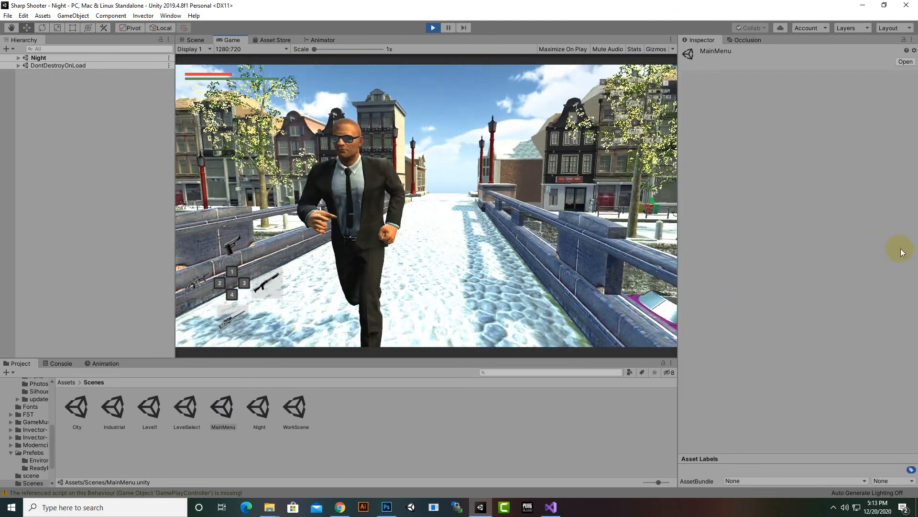
key(d)
key(w)
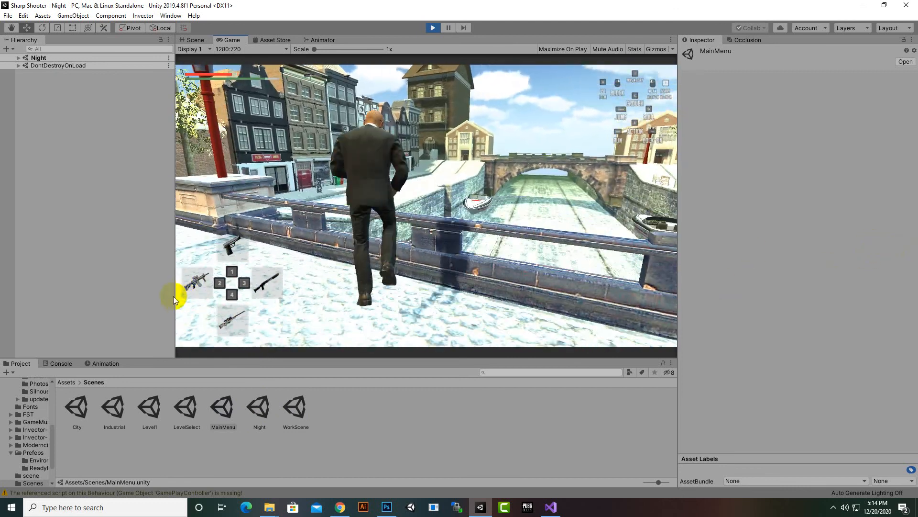
key(space)
key(a)
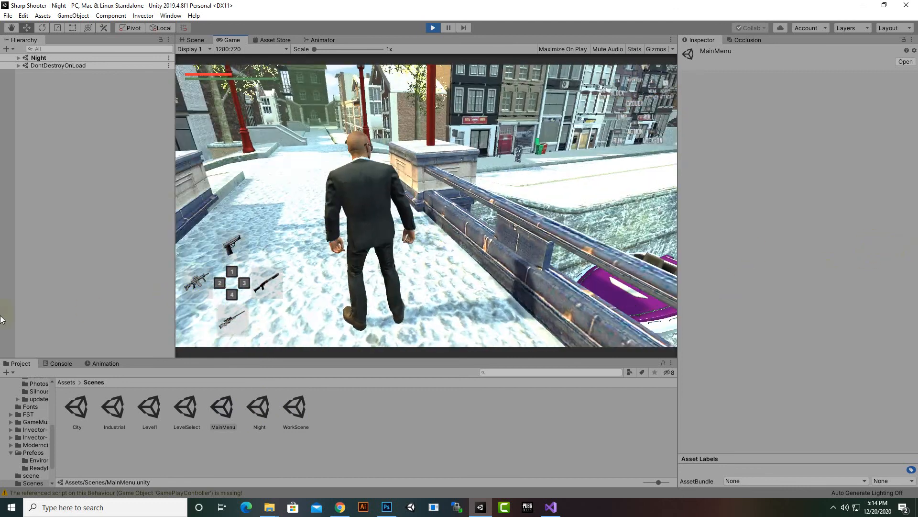
key(s)
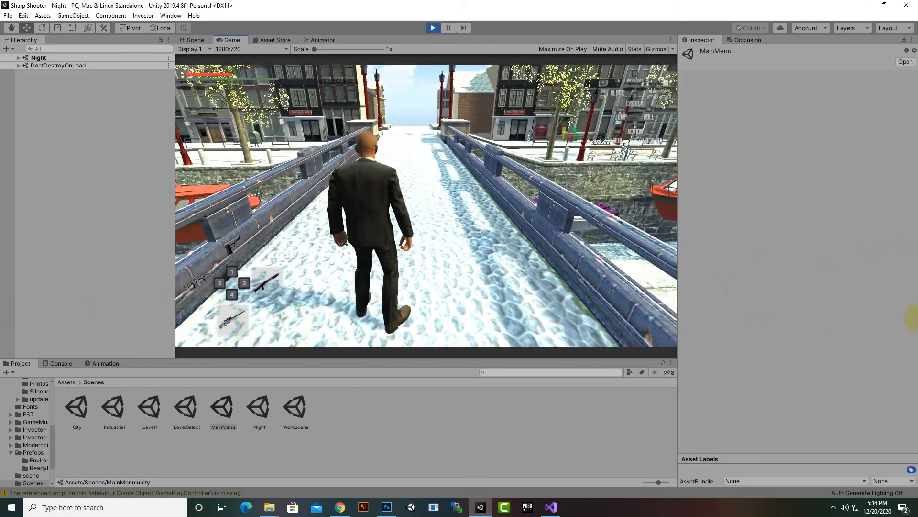
key(w)
key(space)
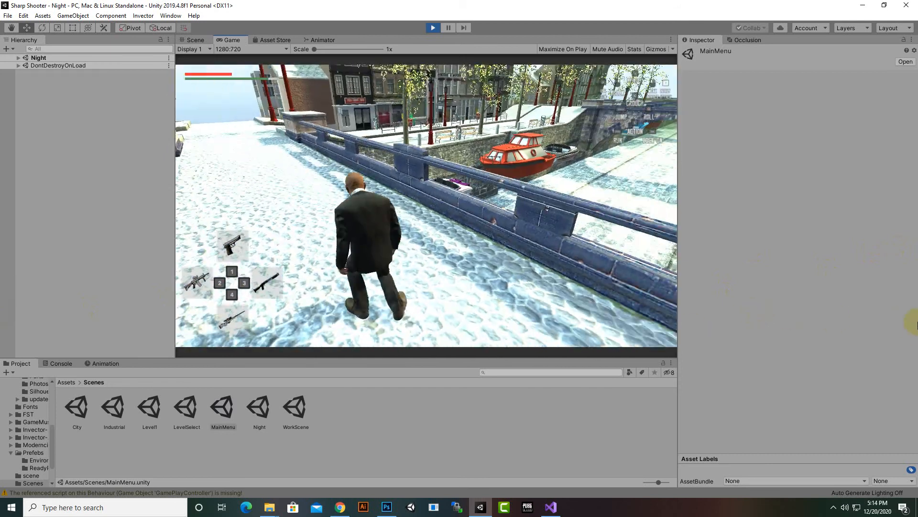
key(w)
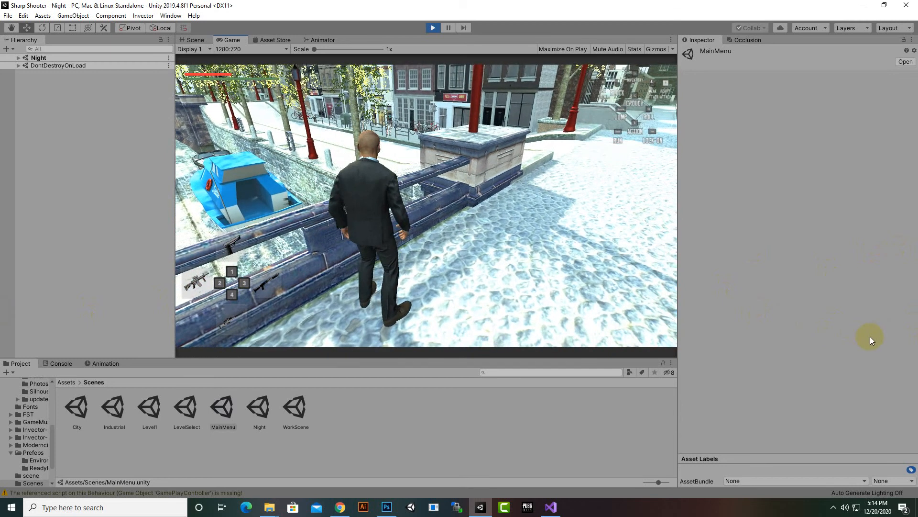
mouse_move(571, 274)
right_down()
mouse_move(576, 267)
mouse_move(499, 130)
right_up()
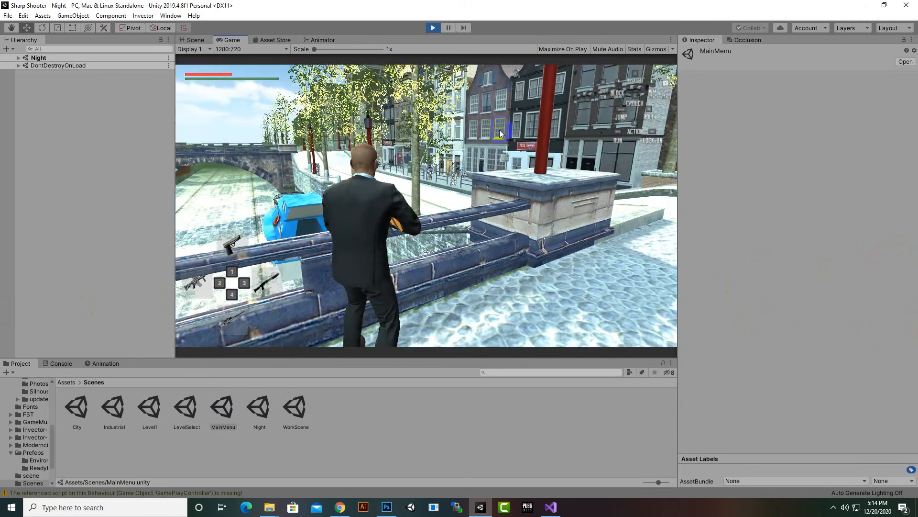
click(433, 27)
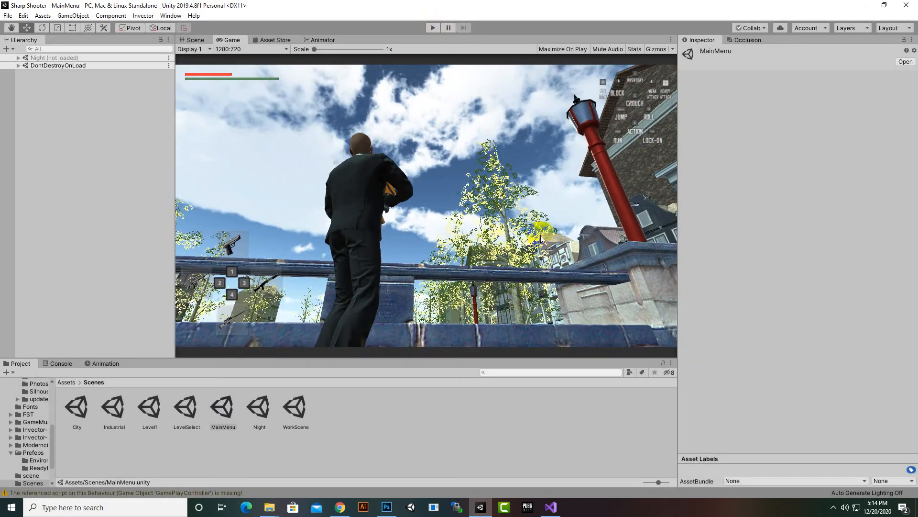